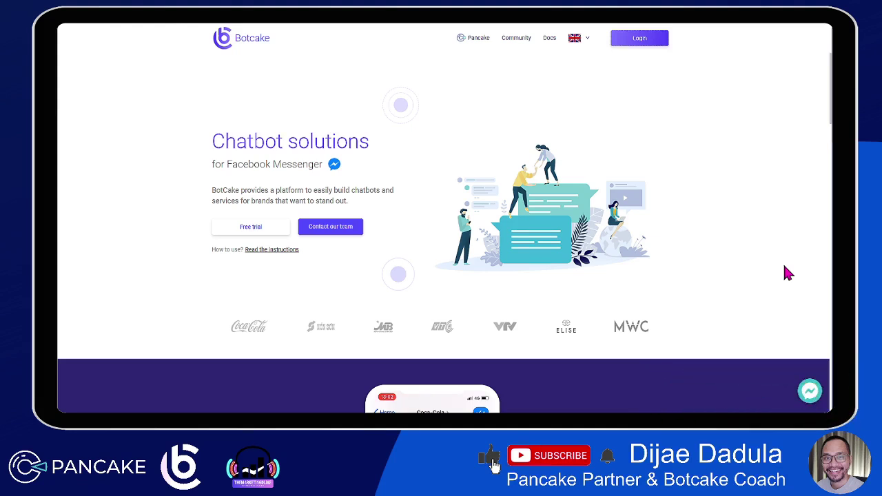
Look through the Botcake homepage from the Chatbot solutions section down to the footer links
{"action": "scroll", "coordinate": [675, 256], "scroll_direction": "down", "scroll_amount": 1}
{"action": "scroll", "coordinate": [679, 257], "scroll_direction": "up", "scroll_amount": 1}
{"action": "scroll", "coordinate": [679, 246], "scroll_direction": "down", "scroll_amount": 5}
{"action": "scroll", "coordinate": [675, 253], "scroll_direction": "down", "scroll_amount": 10}
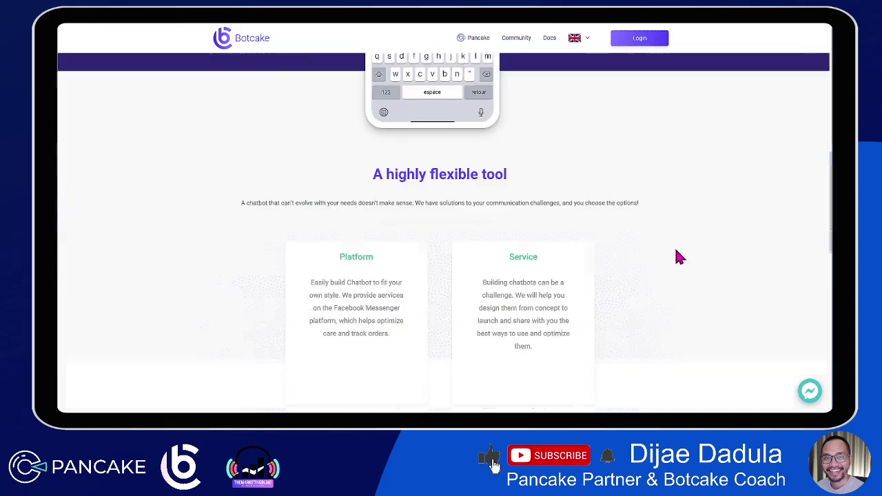
{"action": "scroll", "coordinate": [684, 274], "scroll_direction": "up", "scroll_amount": 15}
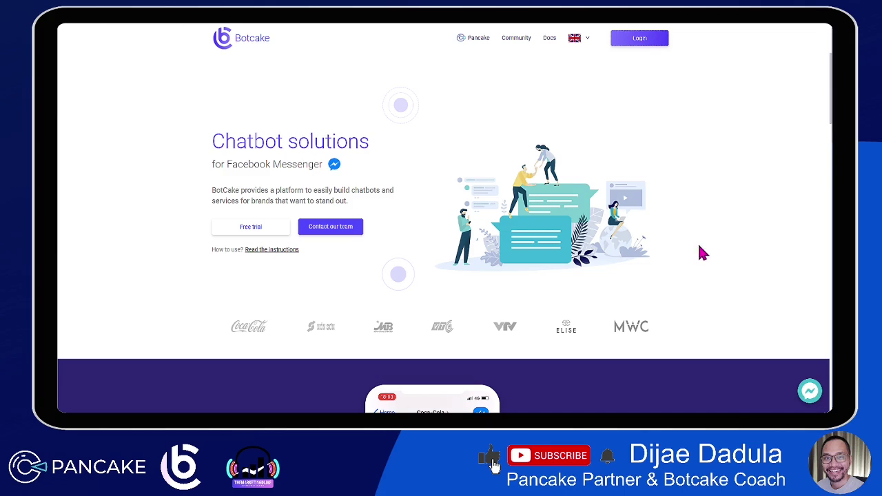
{"action": "scroll", "coordinate": [702, 254], "scroll_direction": "down", "scroll_amount": 2}
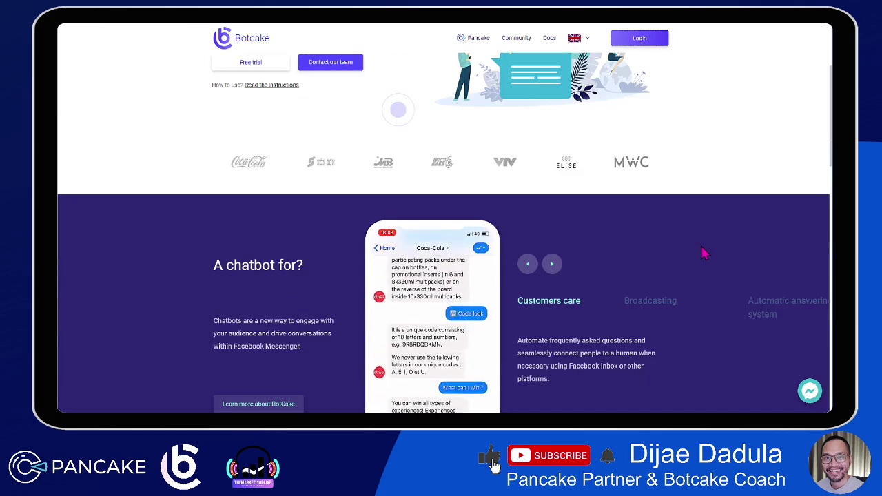
{"action": "scroll", "coordinate": [702, 256], "scroll_direction": "down", "scroll_amount": 1}
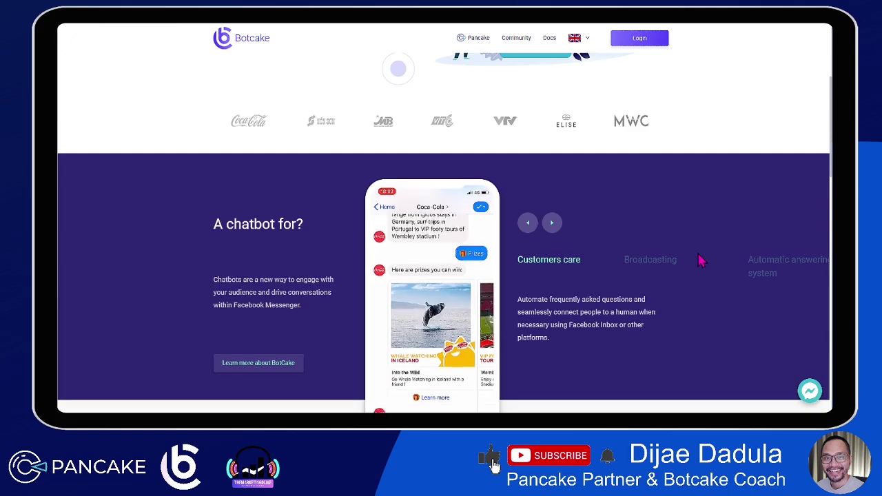
{"action": "scroll", "coordinate": [700, 260], "scroll_direction": "down", "scroll_amount": 1}
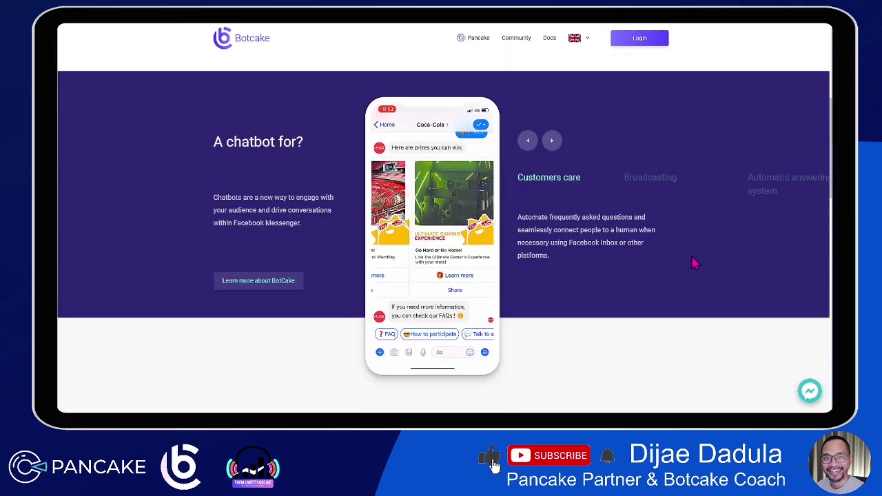
{"action": "scroll", "coordinate": [694, 266], "scroll_direction": "down", "scroll_amount": 10}
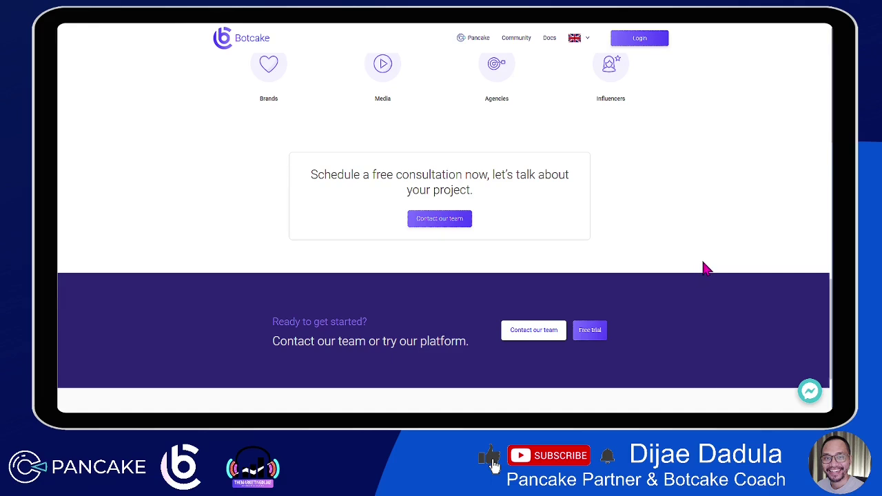
{"action": "scroll", "coordinate": [699, 270], "scroll_direction": "down", "scroll_amount": 2}
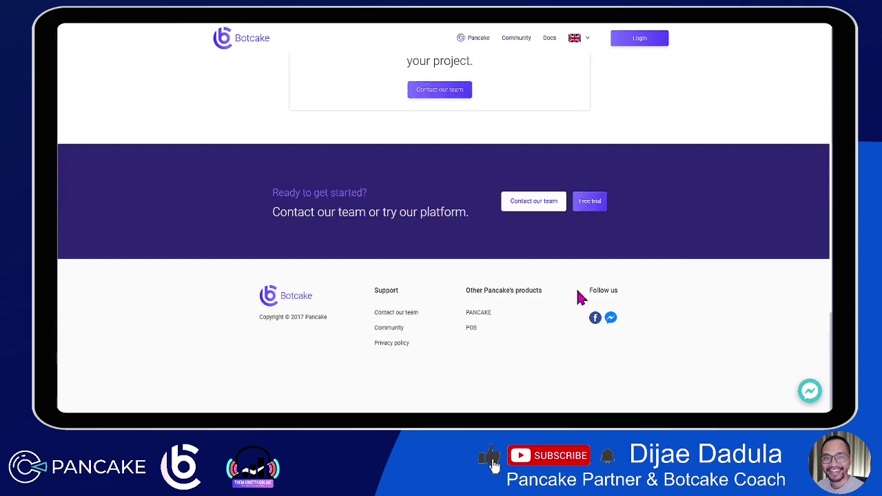
{"action": "scroll", "coordinate": [655, 294], "scroll_direction": "up", "scroll_amount": 10}
{"action": "scroll", "coordinate": [658, 303], "scroll_direction": "down", "scroll_amount": 3}
{"action": "scroll", "coordinate": [660, 308], "scroll_direction": "down", "scroll_amount": 8}
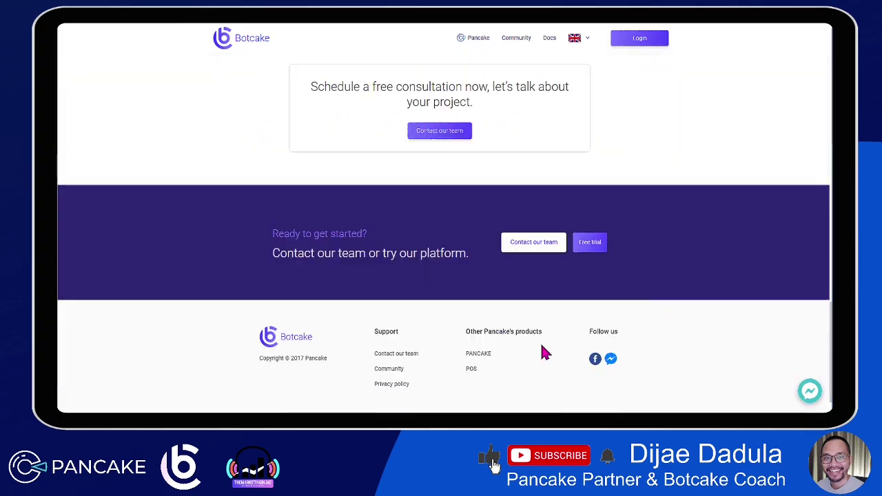
{"action": "scroll", "coordinate": [687, 289], "scroll_direction": "up", "scroll_amount": 12}
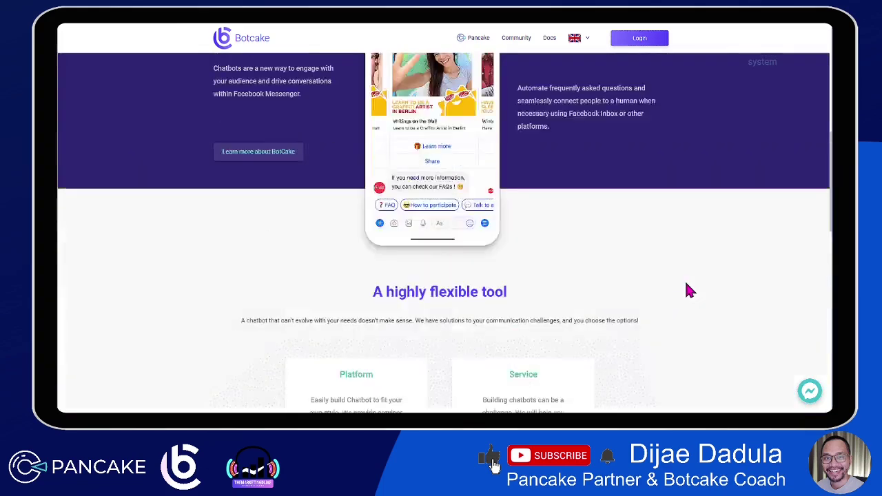
{"action": "scroll", "coordinate": [687, 290], "scroll_direction": "up", "scroll_amount": 2}
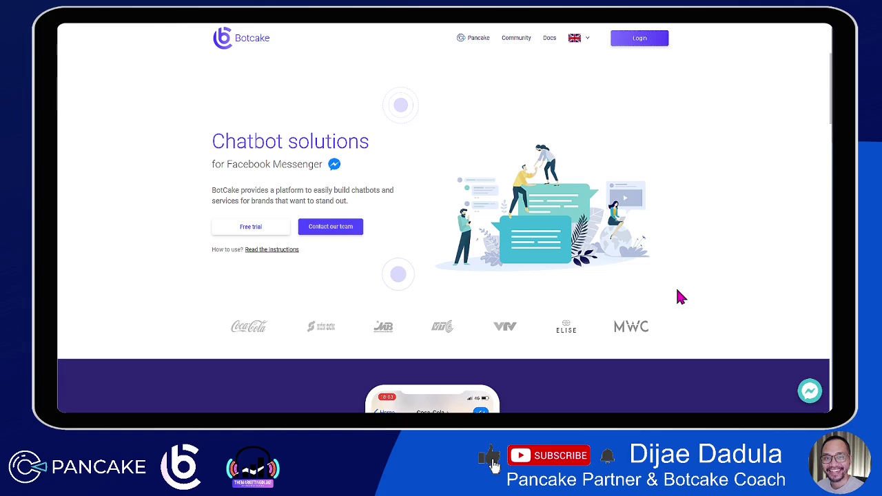
Browse the chatbot use cases from Customers care through Broadcasting and Automatic answering system to Not just a Chatbot tool
{"action": "scroll", "coordinate": [685, 300], "scroll_direction": "down", "scroll_amount": 3}
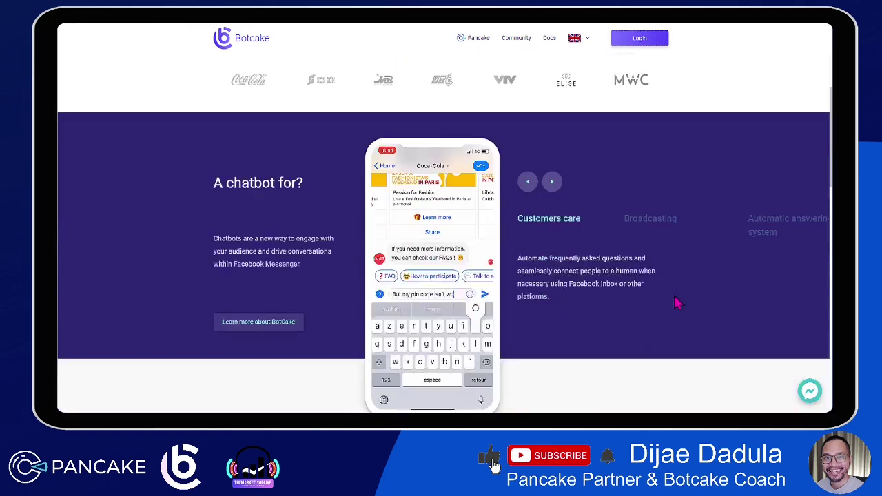
{"action": "scroll", "coordinate": [633, 273], "scroll_direction": "down", "scroll_amount": 1}
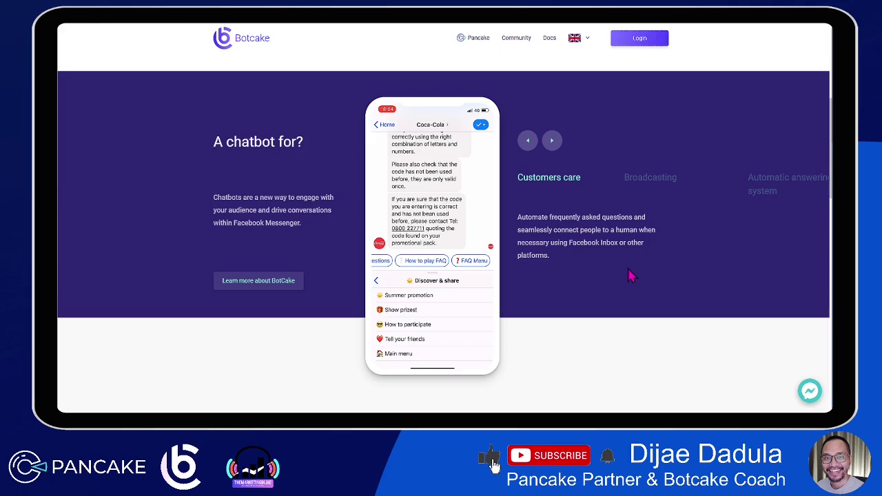
{"action": "scroll", "coordinate": [631, 274], "scroll_direction": "up", "scroll_amount": 1}
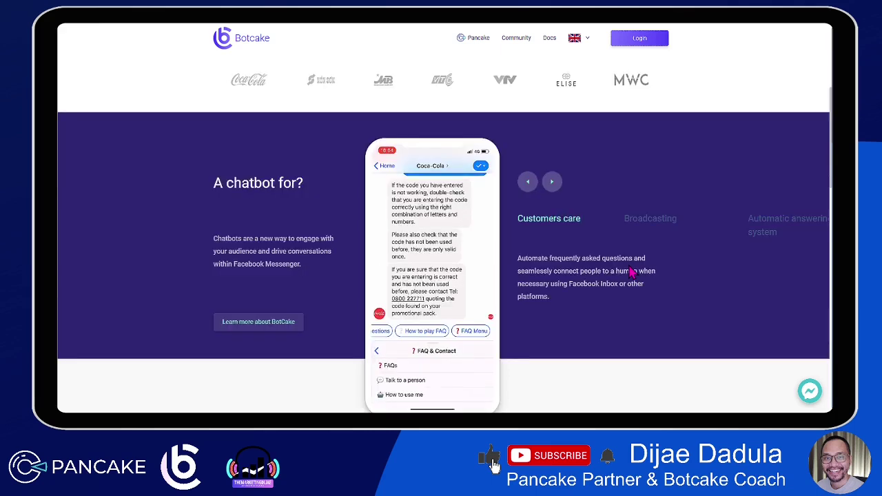
{"action": "scroll", "coordinate": [630, 274], "scroll_direction": "down", "scroll_amount": 2}
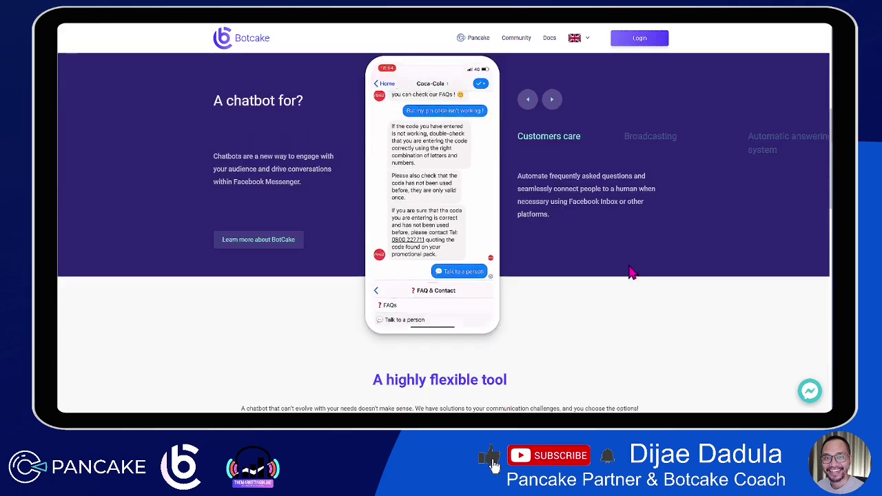
{"action": "scroll", "coordinate": [630, 274], "scroll_direction": "up", "scroll_amount": 1}
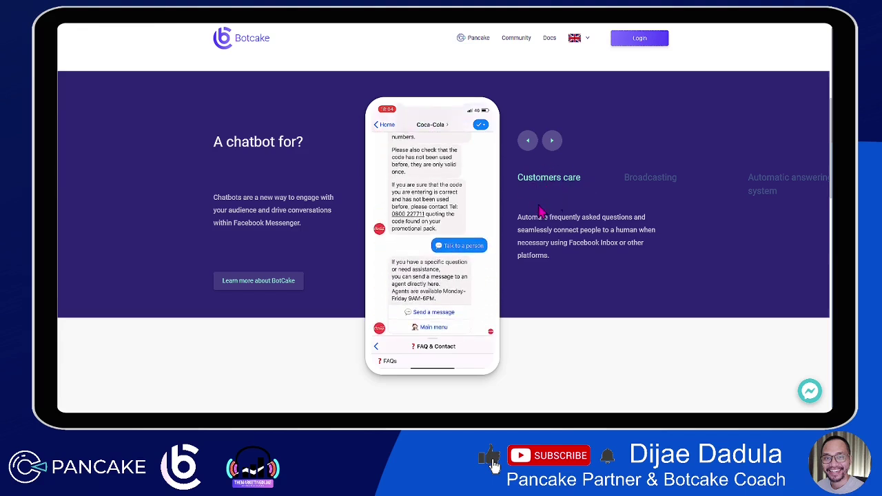
{"action": "left_click", "coordinate": [551, 140]}
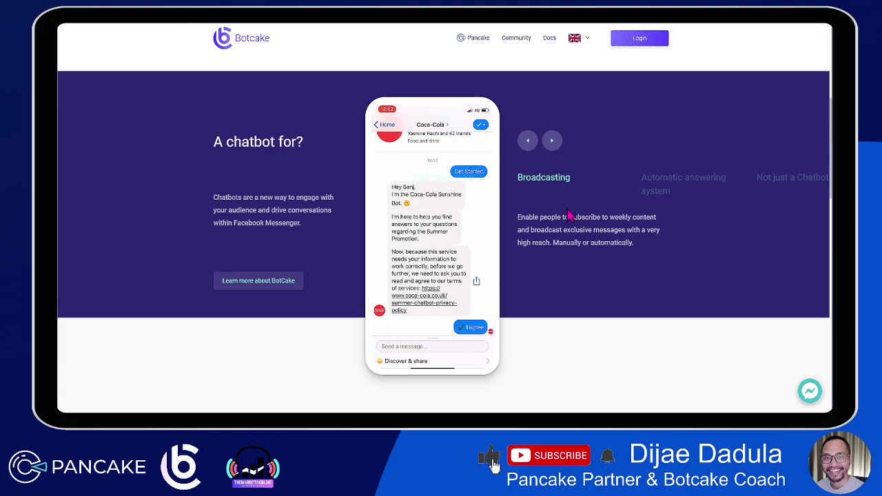
{"action": "left_click", "coordinate": [553, 142]}
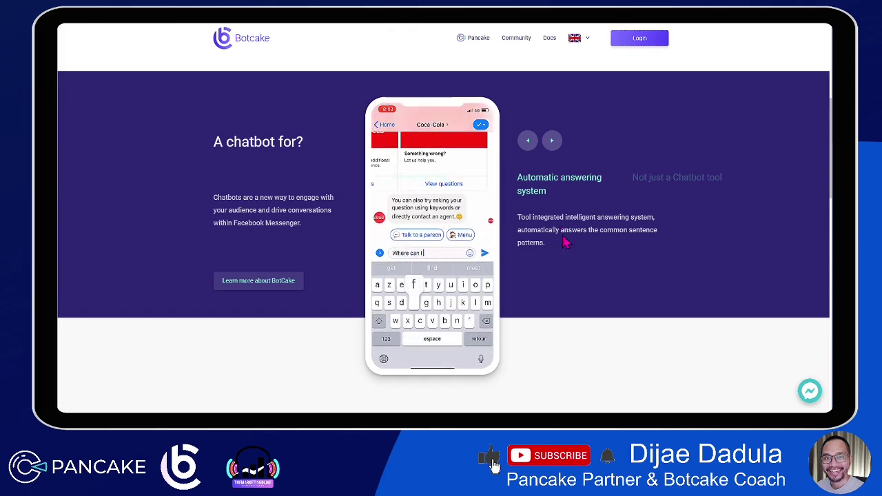
{"action": "left_click", "coordinate": [551, 142]}
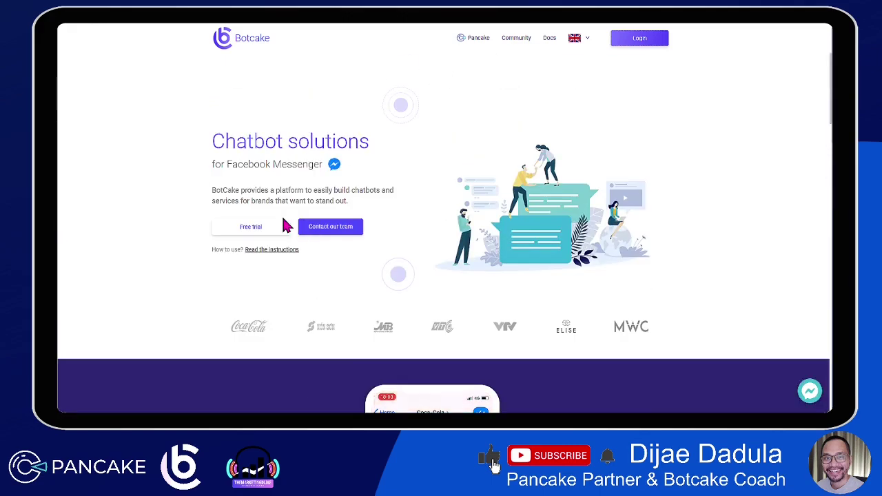
{"action": "scroll", "coordinate": [291, 232], "scroll_direction": "down", "scroll_amount": 5}
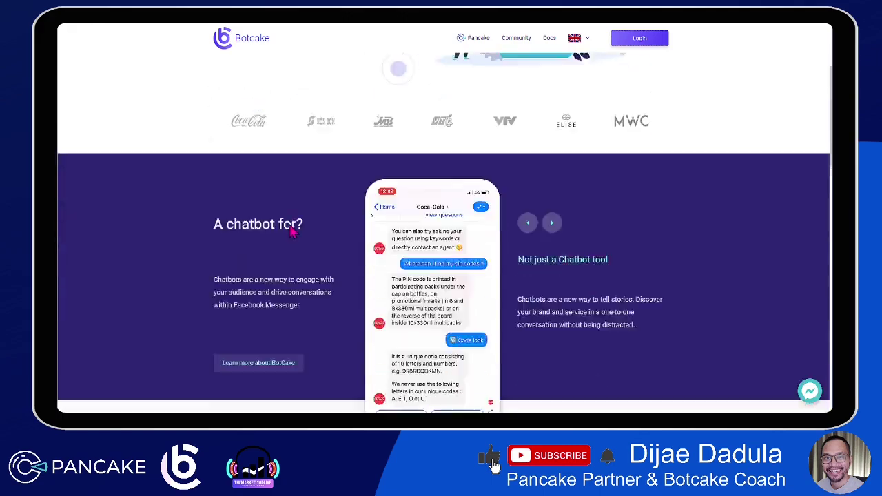
{"action": "scroll", "coordinate": [301, 236], "scroll_direction": "up", "scroll_amount": 1}
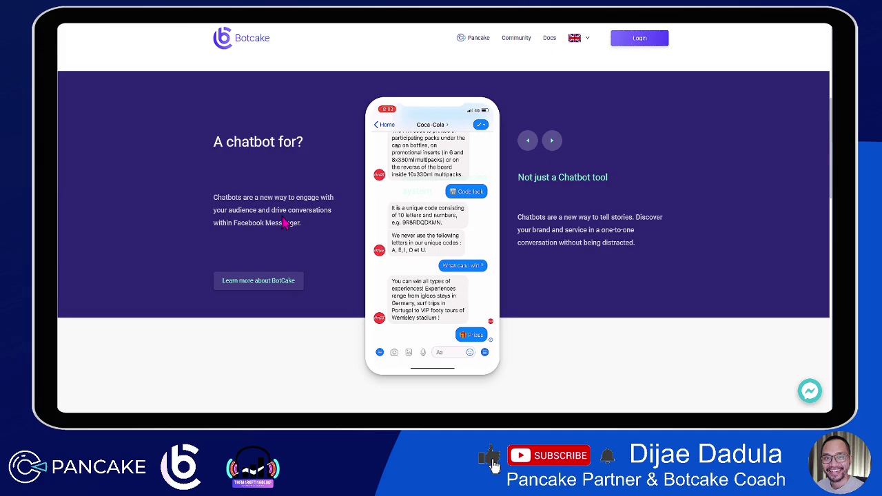
{"action": "scroll", "coordinate": [286, 223], "scroll_direction": "up", "scroll_amount": 4}
{"action": "scroll", "coordinate": [286, 222], "scroll_direction": "down", "scroll_amount": 4}
{"action": "scroll", "coordinate": [286, 223], "scroll_direction": "up", "scroll_amount": 4}
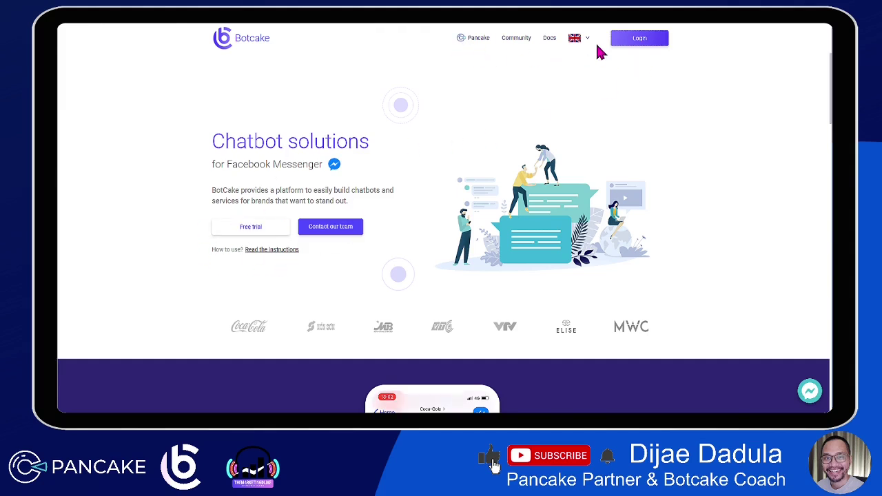
{"action": "mouse_move", "coordinate": [589, 47]}
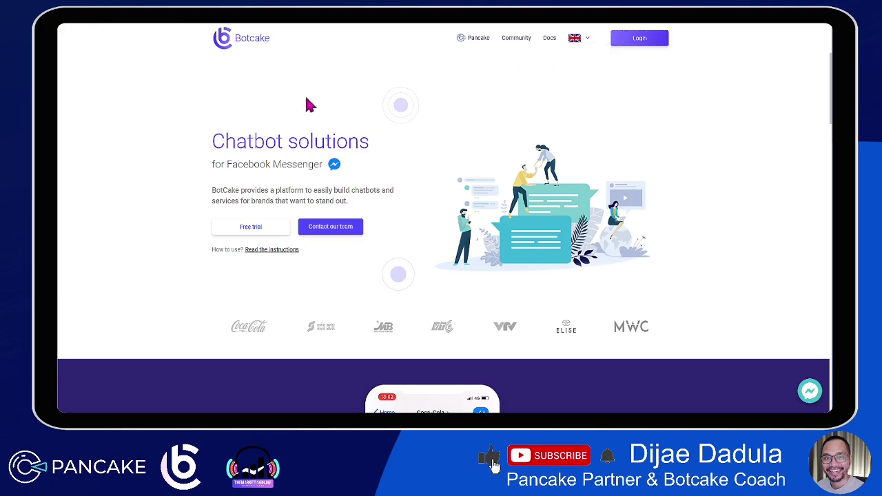
{"action": "scroll", "coordinate": [315, 116], "scroll_direction": "down", "scroll_amount": 1}
{"action": "scroll", "coordinate": [317, 117], "scroll_direction": "up", "scroll_amount": 1}
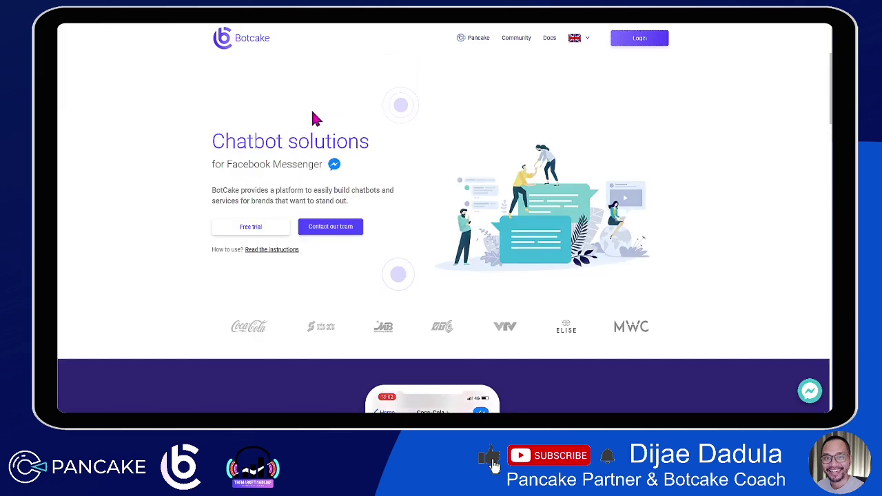
Open the how-to-use instructions and read the Introduction page's Broadcast, Facebook comments, Livechat and Integration sections
{"action": "left_click", "coordinate": [271, 250]}
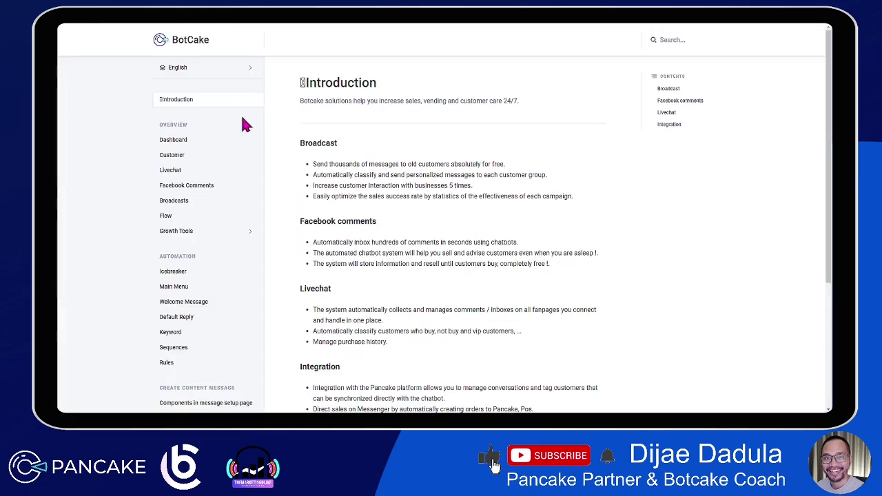
{"action": "scroll", "coordinate": [334, 181], "scroll_direction": "down", "scroll_amount": 3}
{"action": "scroll", "coordinate": [341, 171], "scroll_direction": "up", "scroll_amount": 3}
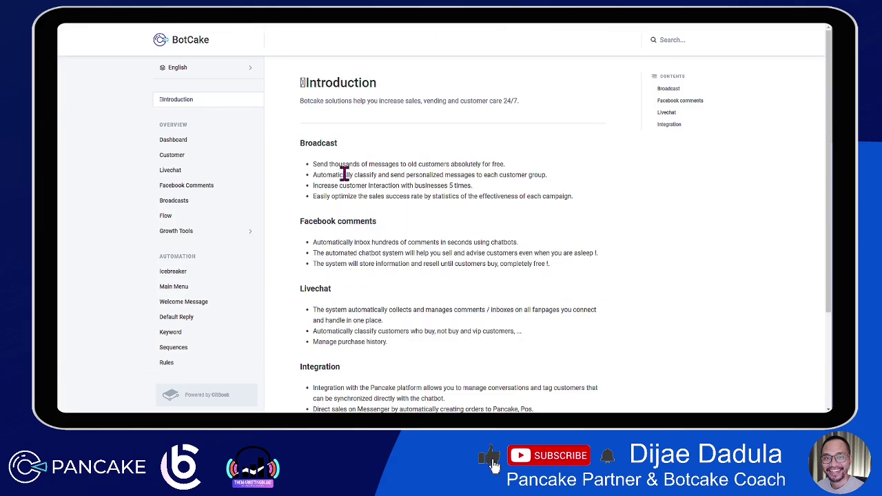
{"action": "scroll", "coordinate": [348, 178], "scroll_direction": "down", "scroll_amount": 3}
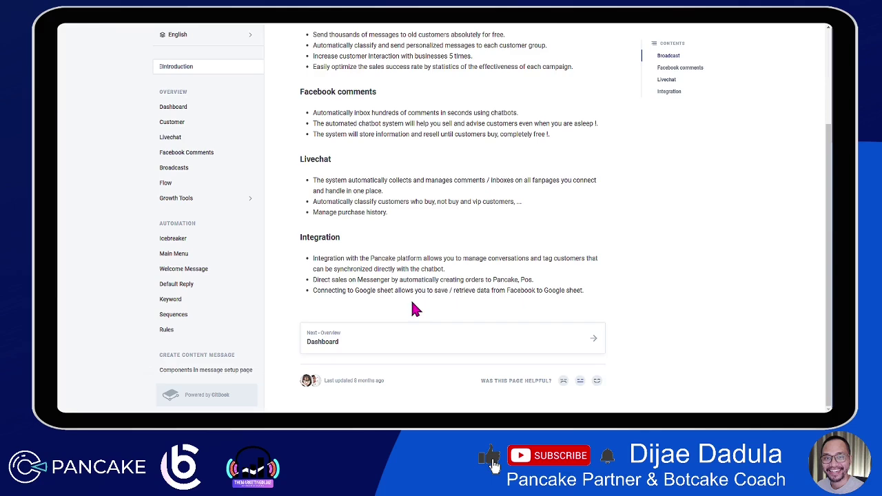
{"action": "scroll", "coordinate": [412, 306], "scroll_direction": "up", "scroll_amount": 3}
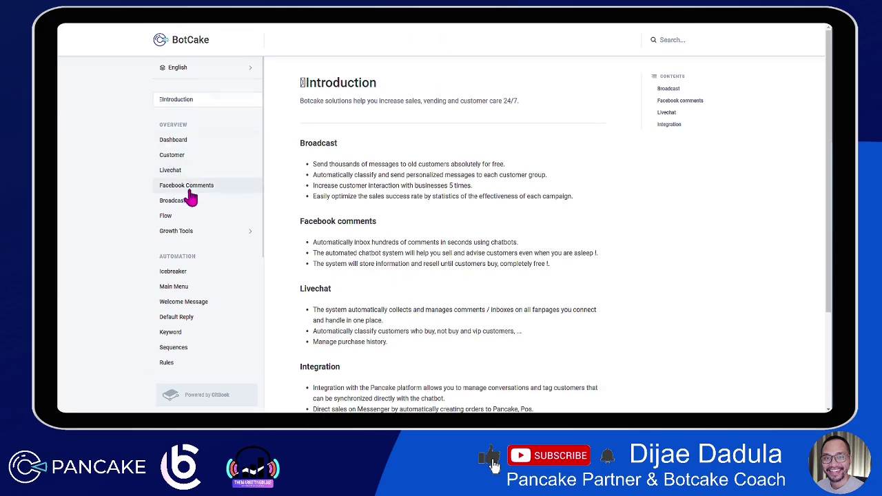
{"action": "scroll", "coordinate": [197, 222], "scroll_direction": "down", "scroll_amount": 5}
{"action": "scroll", "coordinate": [200, 227], "scroll_direction": "up", "scroll_amount": 3}
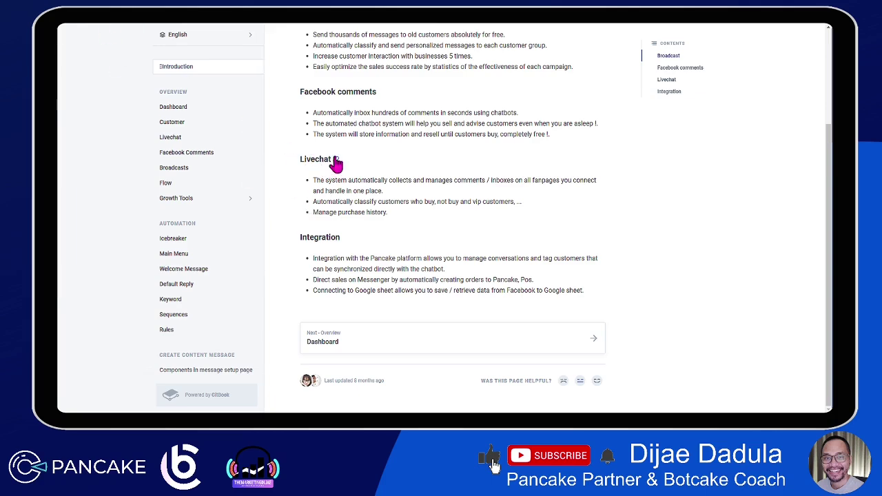
{"action": "scroll", "coordinate": [331, 169], "scroll_direction": "up", "scroll_amount": 2}
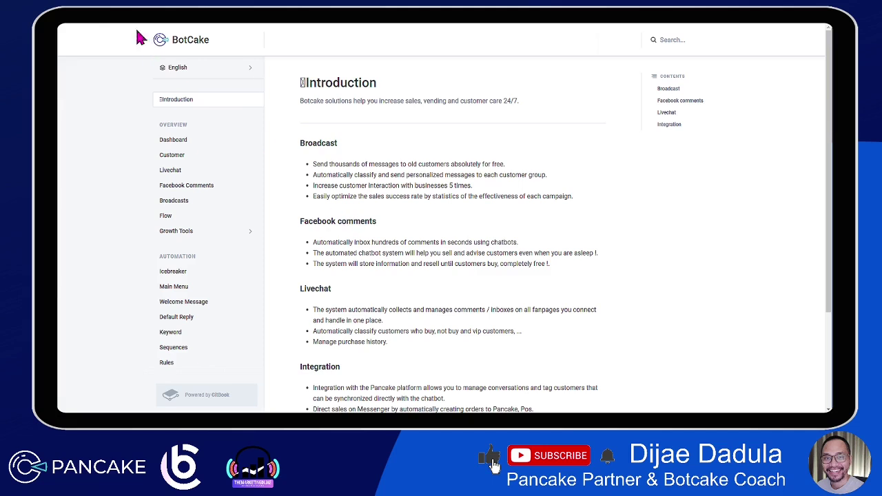
Switch to Facebook and check the home page of the signed-in account
{"action": "left_click", "coordinate": [160, 39]}
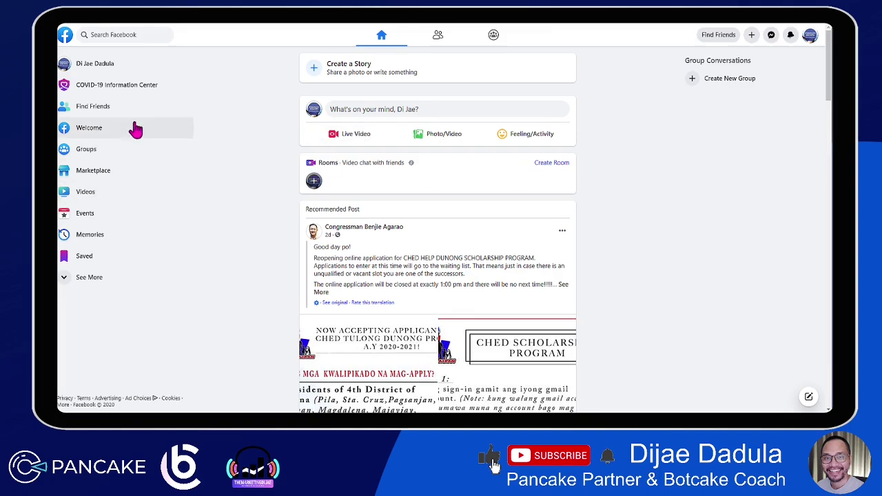
{"action": "scroll", "coordinate": [265, 172], "scroll_direction": "down", "scroll_amount": 3}
{"action": "scroll", "coordinate": [269, 165], "scroll_direction": "up", "scroll_amount": 3}
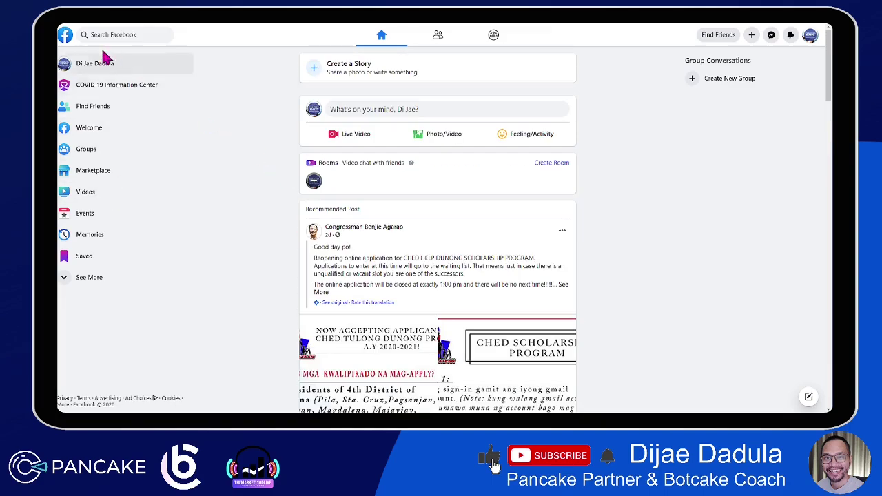
{"action": "scroll", "coordinate": [268, 108], "scroll_direction": "down", "scroll_amount": 3}
{"action": "scroll", "coordinate": [427, 193], "scroll_direction": "up", "scroll_amount": 3}
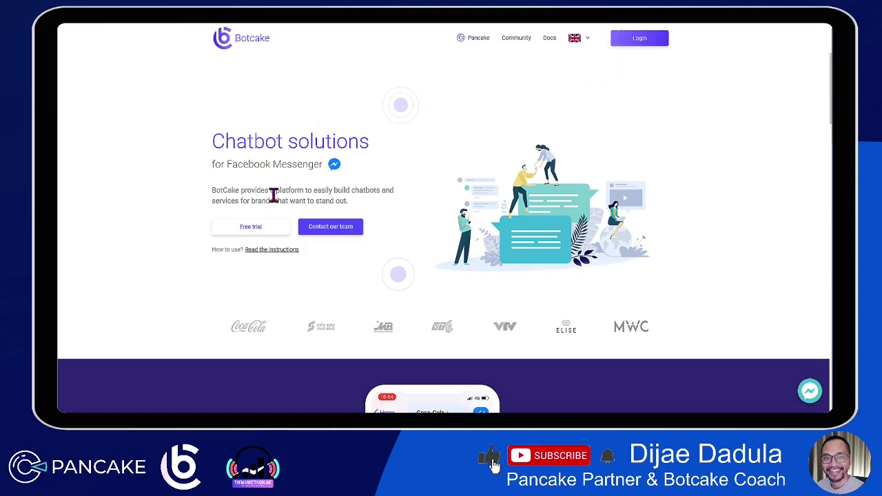
Start the Botcake free trial and review the profile and email information requested in the Facebook authorization dialog
{"action": "left_click", "coordinate": [263, 228]}
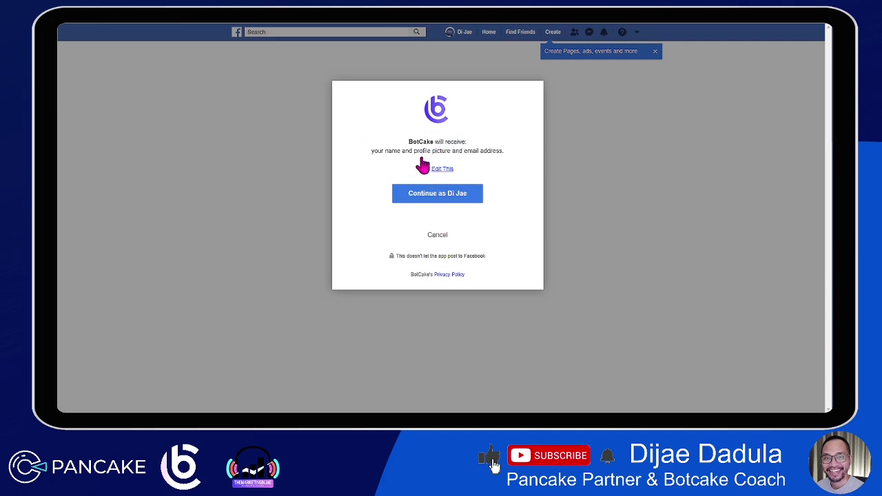
{"action": "left_click_drag", "start_coordinate": [372, 150], "coordinate": [418, 149]}
{"action": "left_click", "coordinate": [520, 157]}
{"action": "left_click", "coordinate": [509, 149]}
{"action": "left_click", "coordinate": [468, 152]}
{"action": "left_click", "coordinate": [444, 170]}
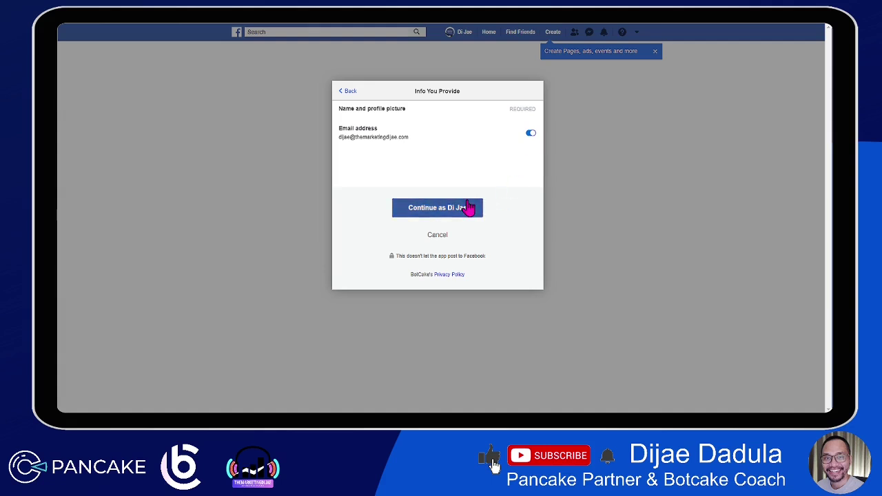
{"action": "left_click", "coordinate": [349, 91]}
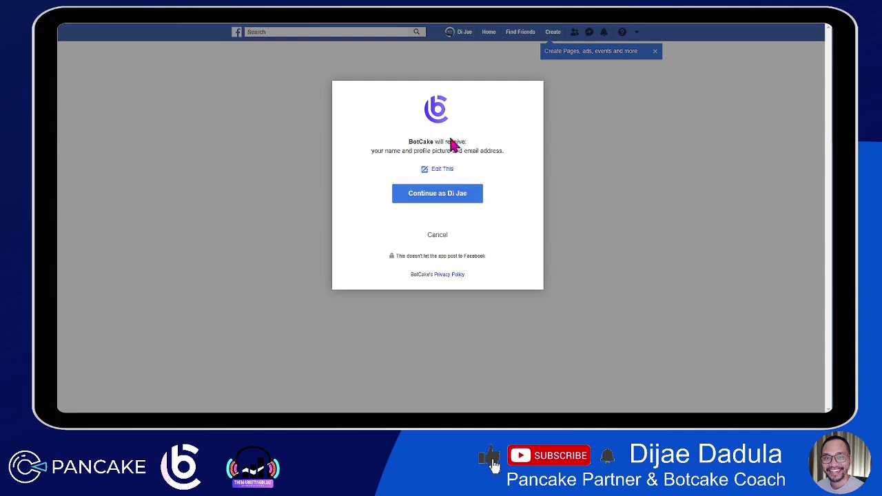
Continue with the signed-in Facebook account and read the ads, business, Messenger and Page permissions that BotCake requests
{"action": "left_click", "coordinate": [459, 200]}
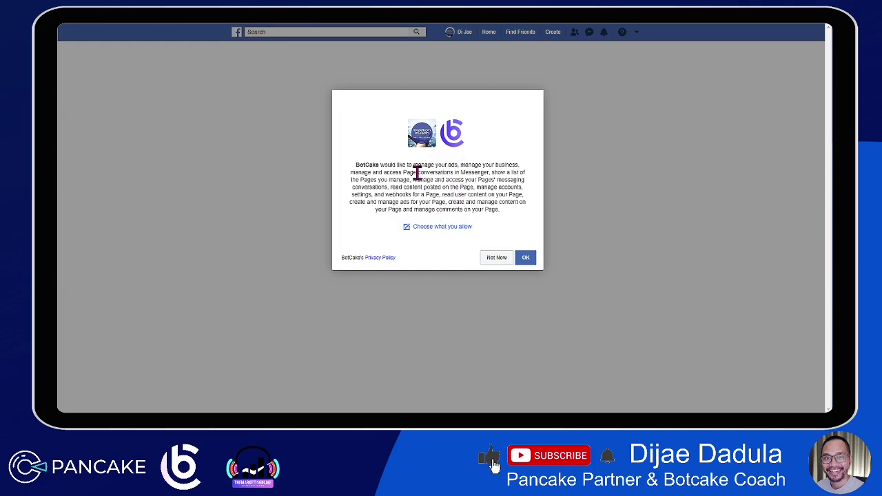
{"action": "left_click_drag", "start_coordinate": [374, 166], "coordinate": [445, 173]}
{"action": "left_click", "coordinate": [445, 173]}
{"action": "left_click_drag", "start_coordinate": [356, 168], "coordinate": [495, 197]}
{"action": "left_click", "coordinate": [495, 196]}
{"action": "left_click_drag", "start_coordinate": [382, 178], "coordinate": [464, 191]}
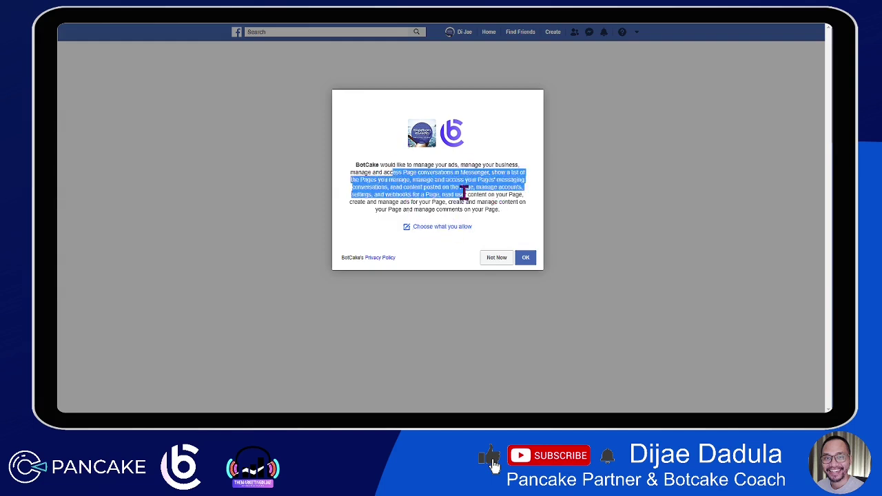
{"action": "left_click", "coordinate": [451, 216]}
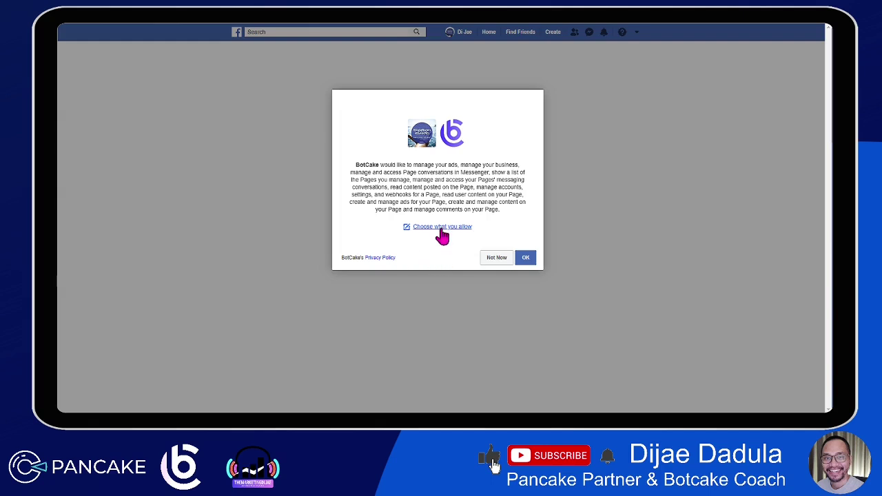
Review the individual permissions BotCake can be allowed and grant all of them
{"action": "left_click", "coordinate": [440, 227]}
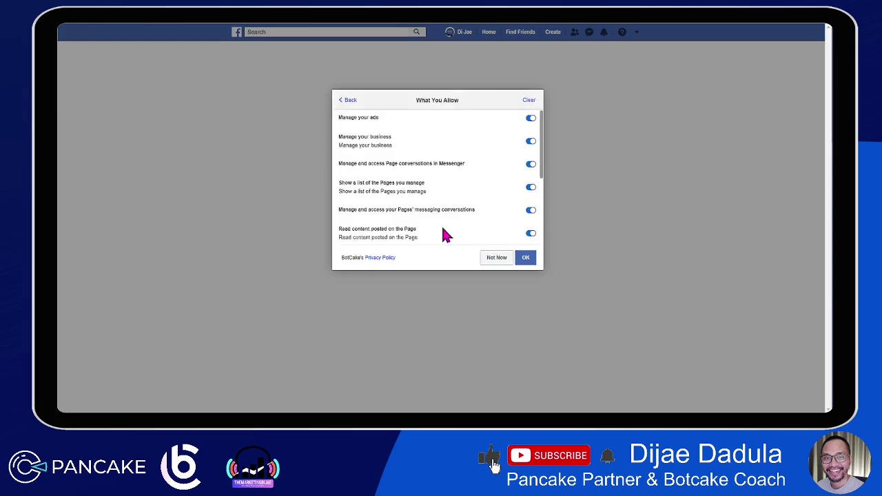
{"action": "scroll", "coordinate": [445, 205], "scroll_direction": "down", "scroll_amount": 5}
{"action": "scroll", "coordinate": [444, 205], "scroll_direction": "up", "scroll_amount": 5}
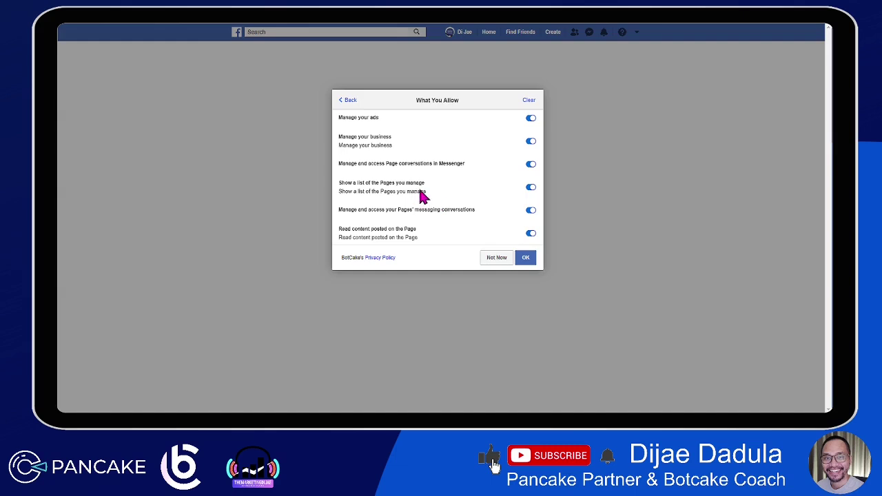
{"action": "scroll", "coordinate": [387, 200], "scroll_direction": "down", "scroll_amount": 2}
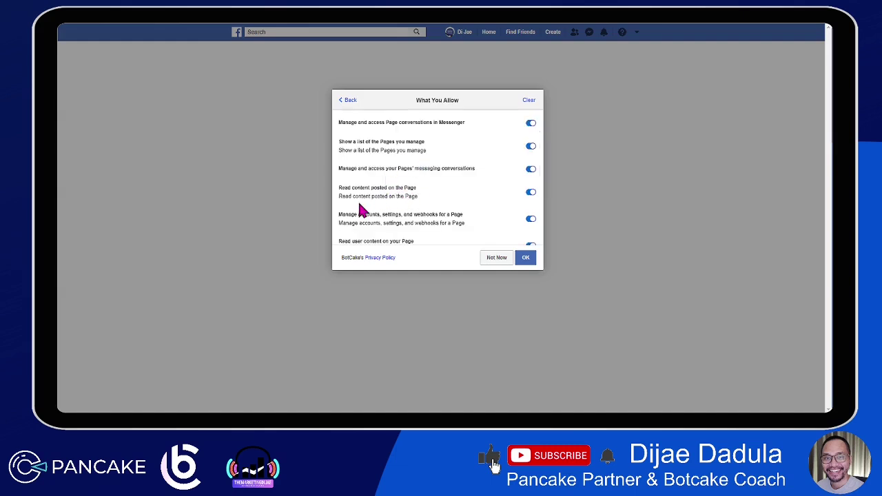
{"action": "scroll", "coordinate": [413, 211], "scroll_direction": "down", "scroll_amount": 2}
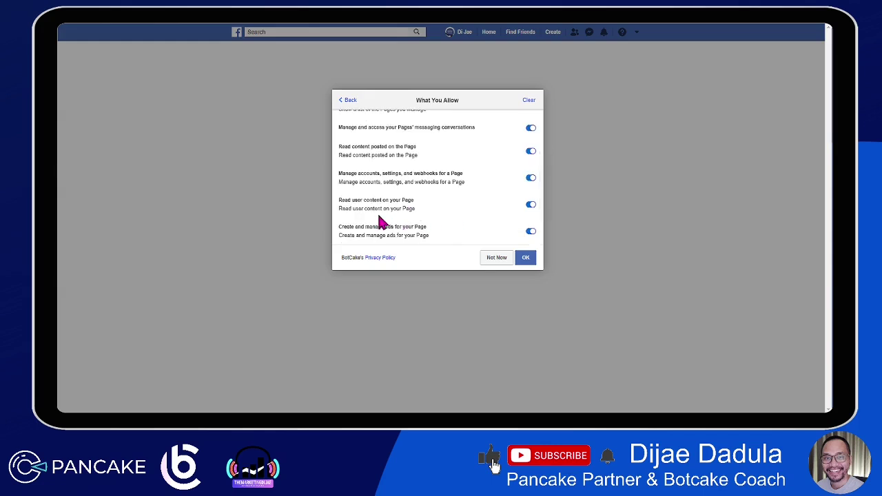
{"action": "scroll", "coordinate": [441, 220], "scroll_direction": "down", "scroll_amount": 3}
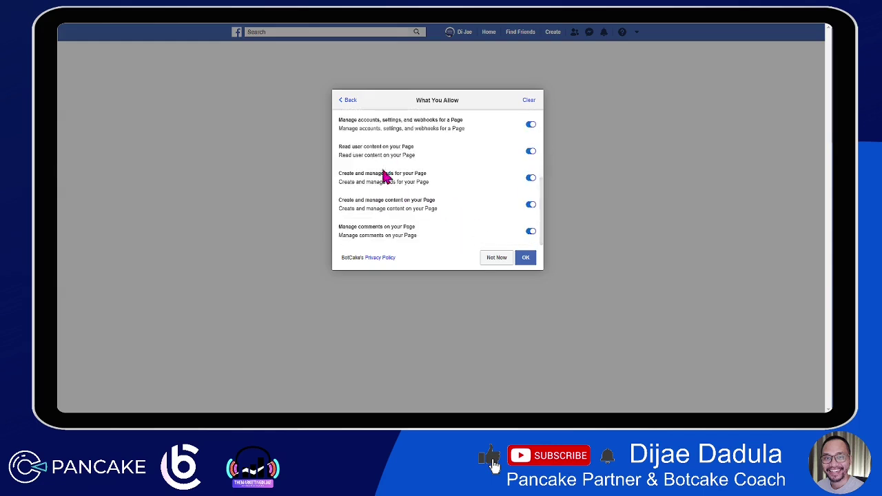
{"action": "scroll", "coordinate": [480, 217], "scroll_direction": "up", "scroll_amount": 7}
{"action": "left_click", "coordinate": [524, 260]}
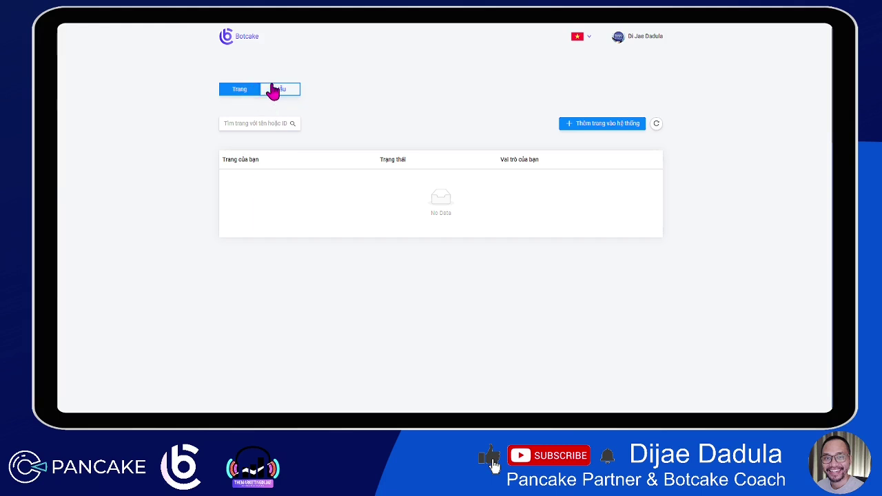
Switch the Botcake interface language to English
{"action": "left_click", "coordinate": [589, 43]}
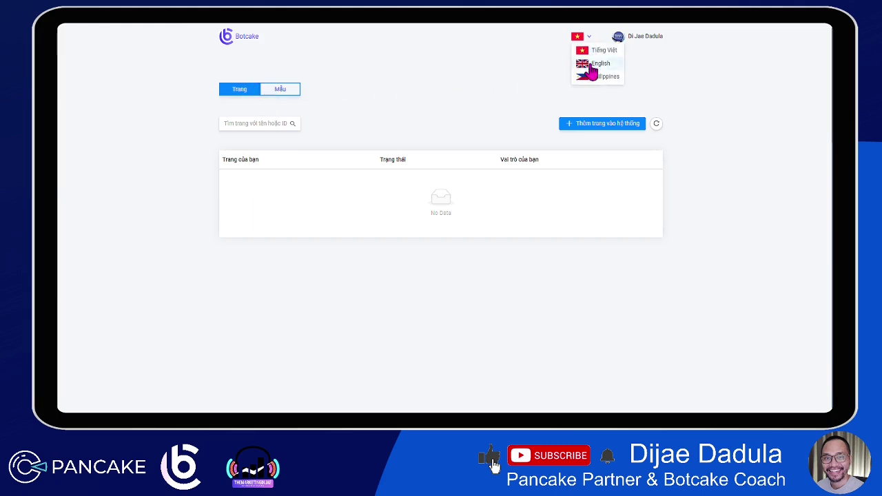
{"action": "left_click", "coordinate": [590, 66]}
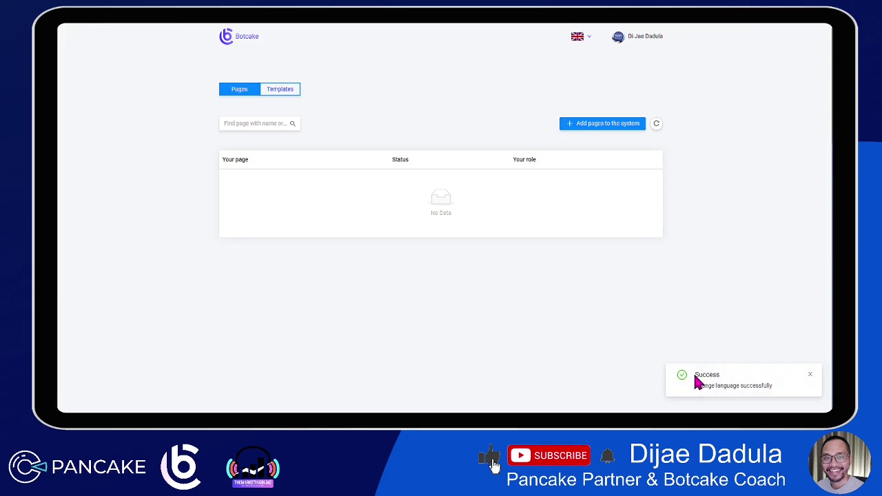
{"action": "left_click_drag", "start_coordinate": [695, 381], "coordinate": [773, 384]}
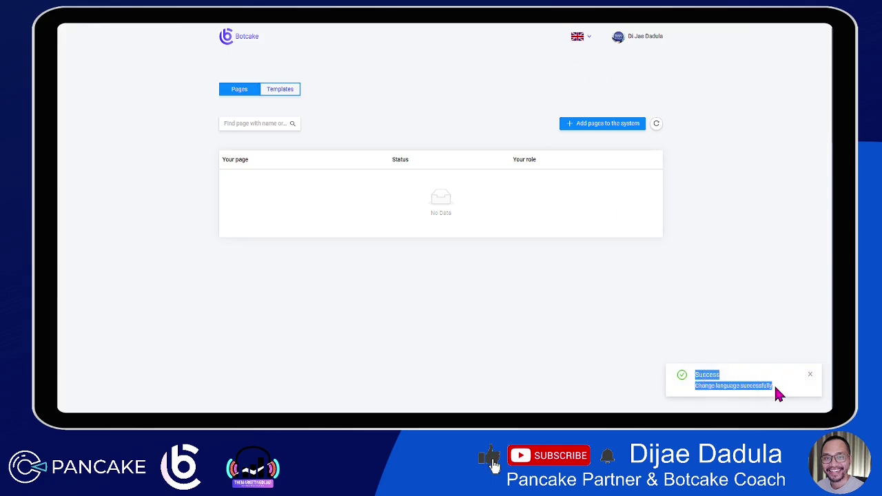
{"action": "left_click", "coordinate": [699, 372]}
{"action": "left_click_drag", "start_coordinate": [694, 372], "coordinate": [765, 388]}
{"action": "left_click", "coordinate": [706, 339]}
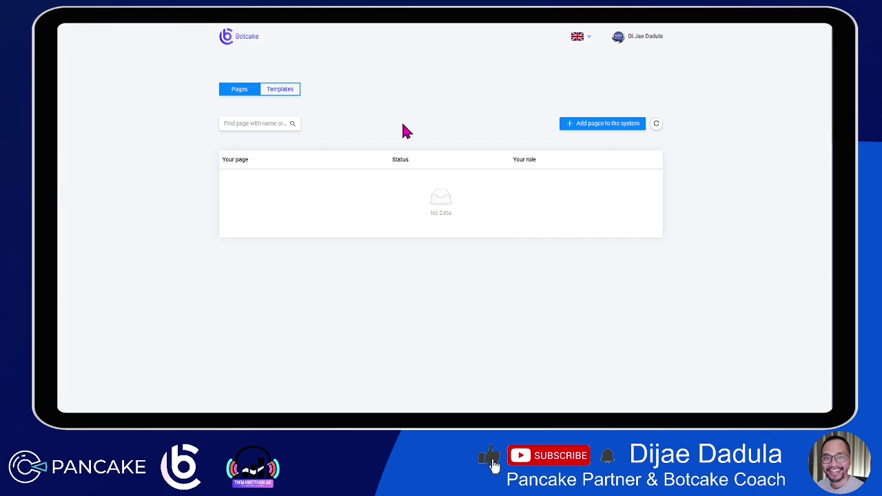
Browse the available chatbot templates and read the preview description of the Restaurant menu template
{"action": "left_click", "coordinate": [267, 92]}
{"action": "scroll", "coordinate": [423, 327], "scroll_direction": "down", "scroll_amount": 1}
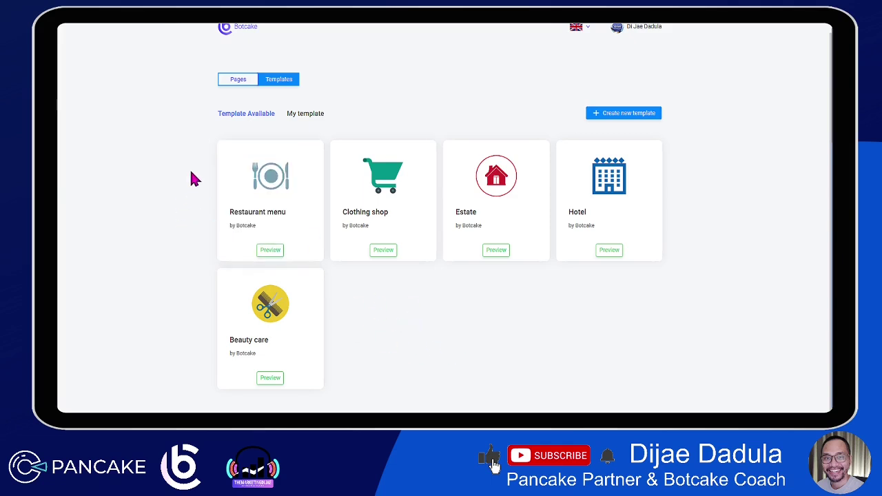
{"action": "left_click", "coordinate": [272, 251]}
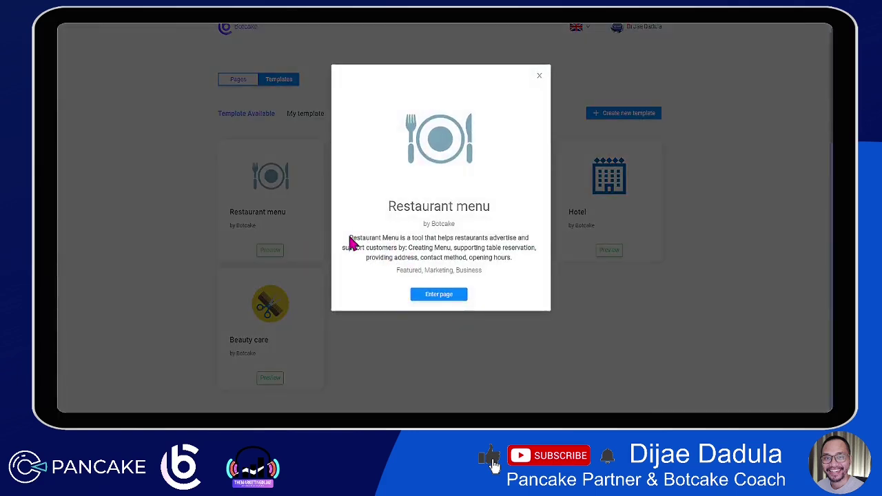
{"action": "left_click_drag", "start_coordinate": [350, 237], "coordinate": [505, 281]}
{"action": "left_click", "coordinate": [507, 282]}
{"action": "left_click", "coordinate": [418, 348]}
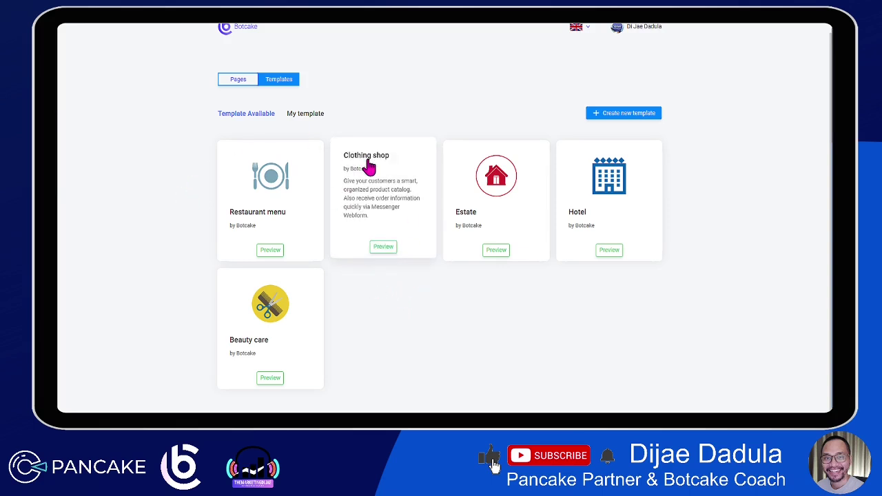
Preview the Clothing shop template and look over the Estate, Hotel and Beauty care template descriptions
{"action": "left_click", "coordinate": [386, 248]}
{"action": "left_click_drag", "start_coordinate": [351, 240], "coordinate": [432, 239]}
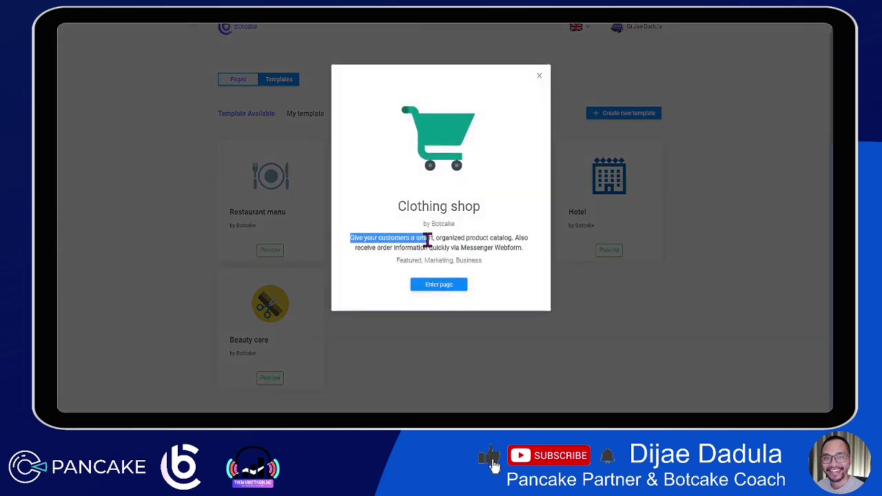
{"action": "left_click", "coordinate": [487, 258]}
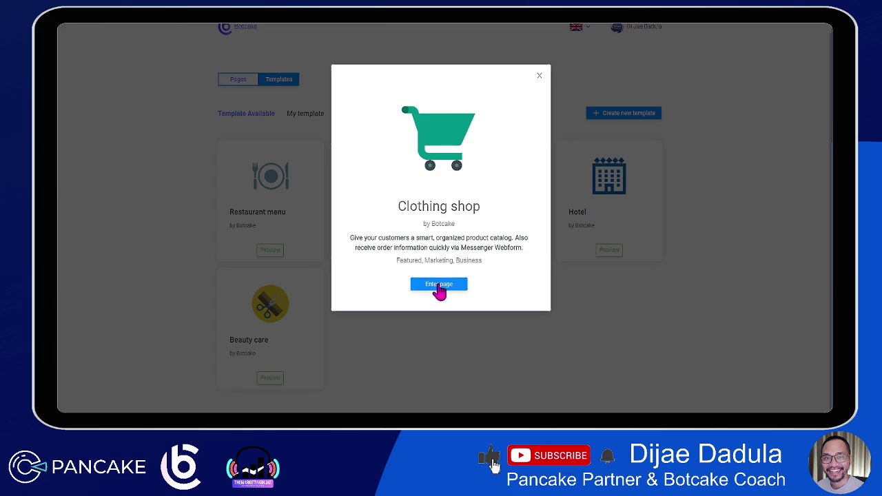
{"action": "left_click", "coordinate": [442, 333]}
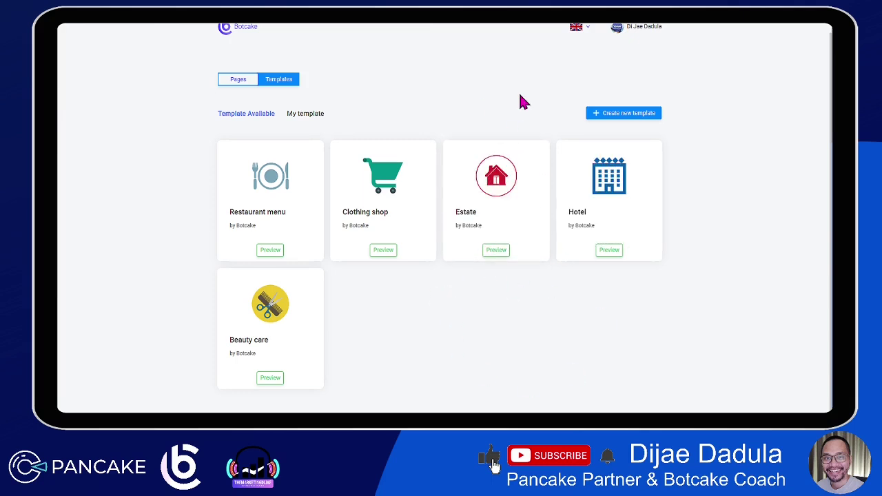
{"action": "mouse_move", "coordinate": [528, 160]}
{"action": "mouse_move", "coordinate": [650, 236]}
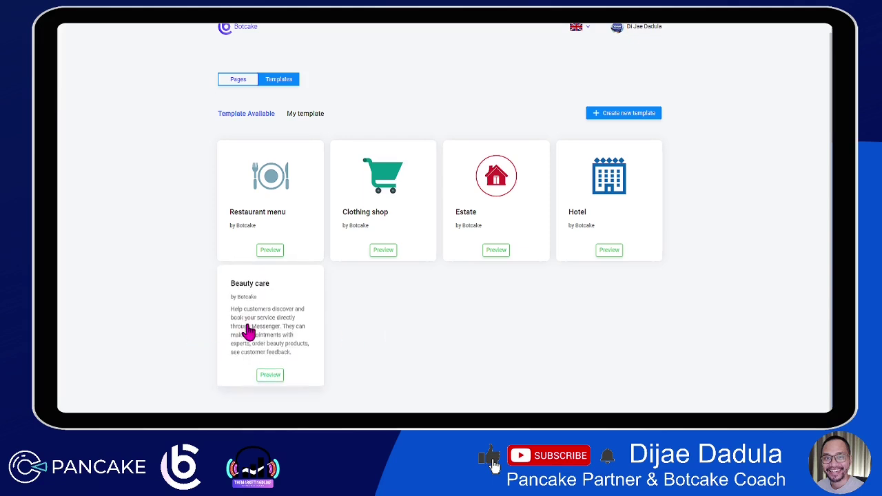
{"action": "mouse_move", "coordinate": [636, 173]}
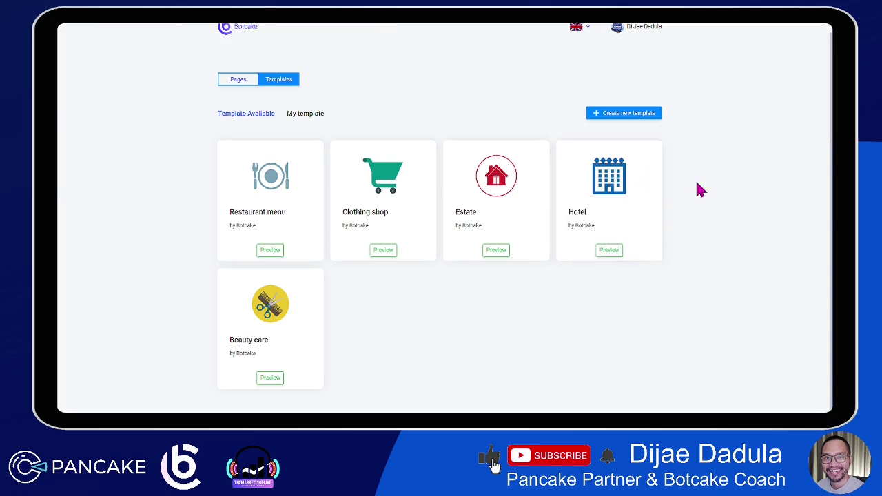
Start creating a new template, check the option to create a Facebook page, and return to the pages list
{"action": "left_click", "coordinate": [622, 114]}
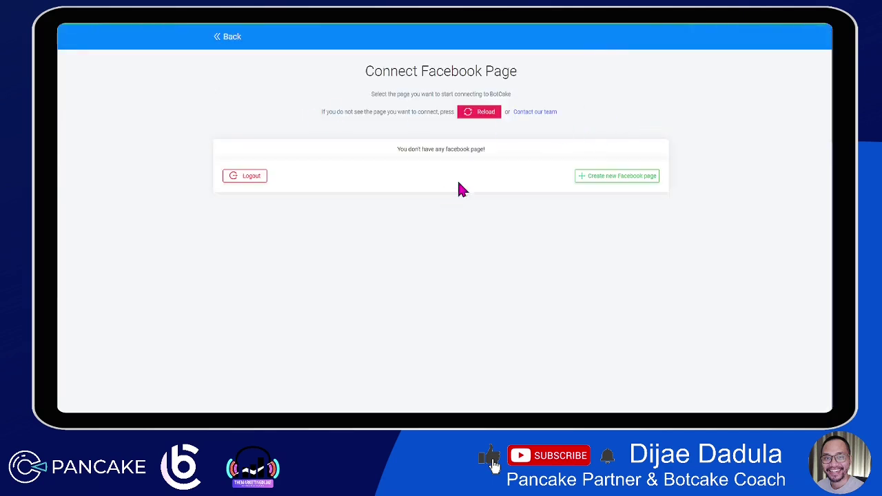
{"action": "left_click", "coordinate": [587, 178]}
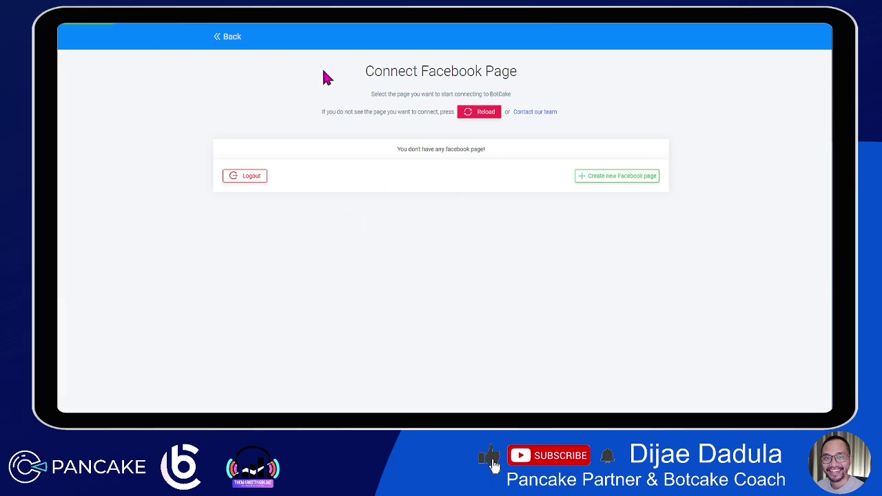
{"action": "left_click", "coordinate": [237, 91]}
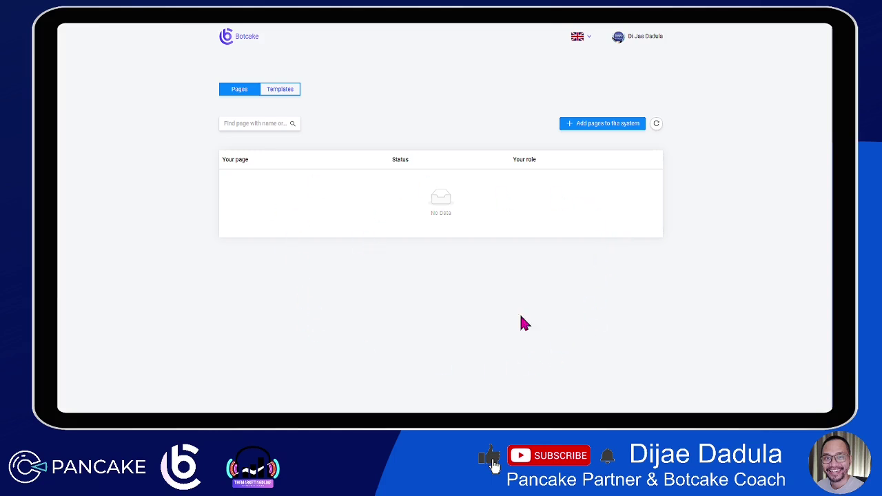
Refresh the pages list, reload the connectable Facebook pages, and reauthorize BotCake with all requested permissions
{"action": "left_click", "coordinate": [655, 124]}
{"action": "left_click", "coordinate": [610, 127]}
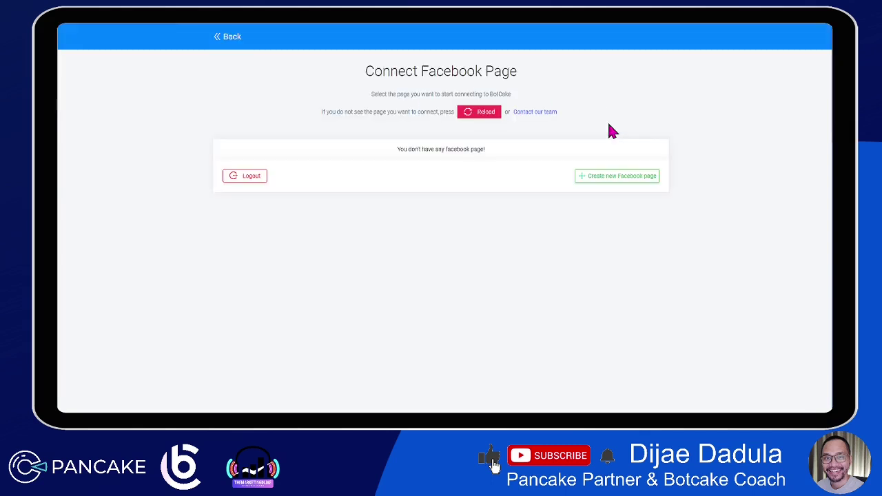
{"action": "left_click", "coordinate": [481, 119]}
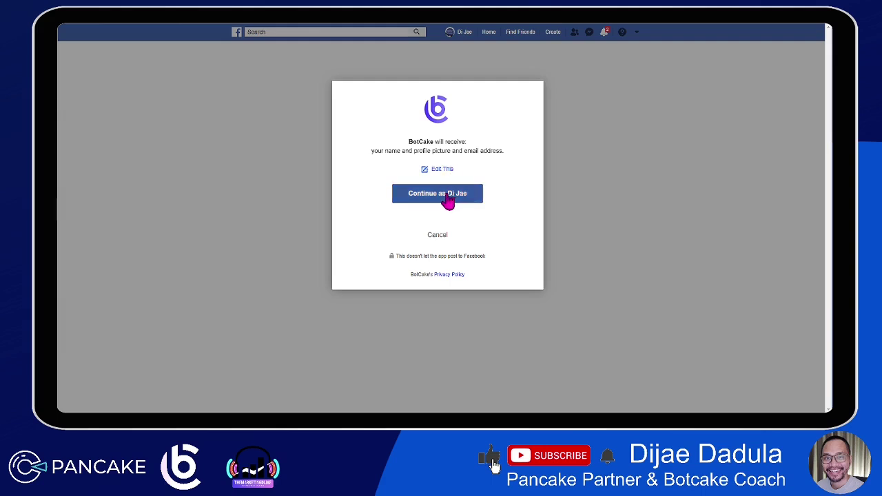
{"action": "left_click", "coordinate": [419, 199]}
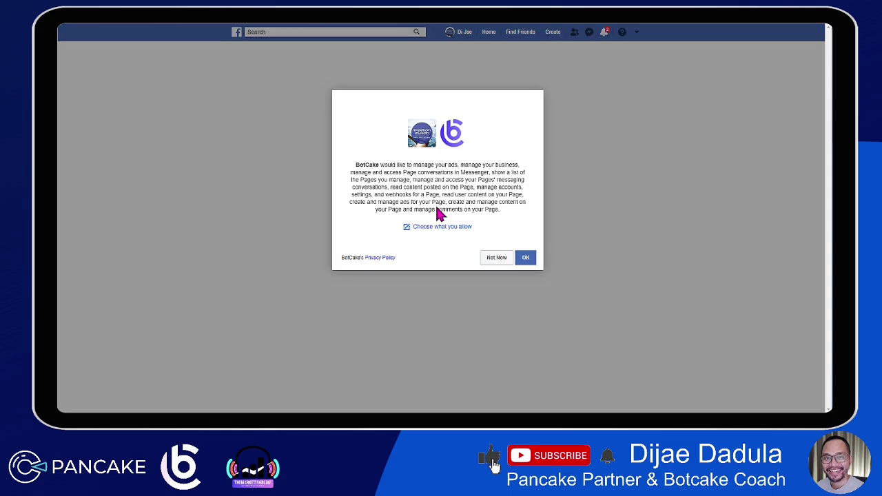
{"action": "left_click", "coordinate": [525, 261]}
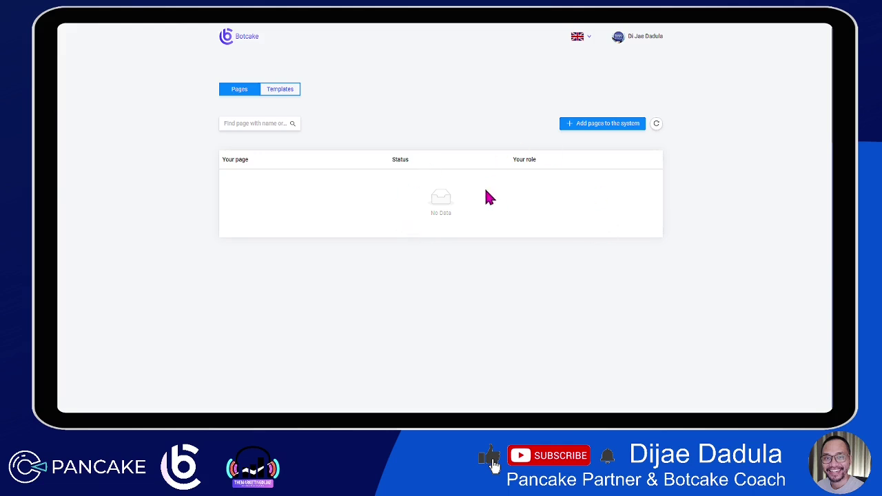
Start a new Facebook page from the page connection screen and name it "My Shop - " followed by the owner's name
{"action": "left_click", "coordinate": [589, 124]}
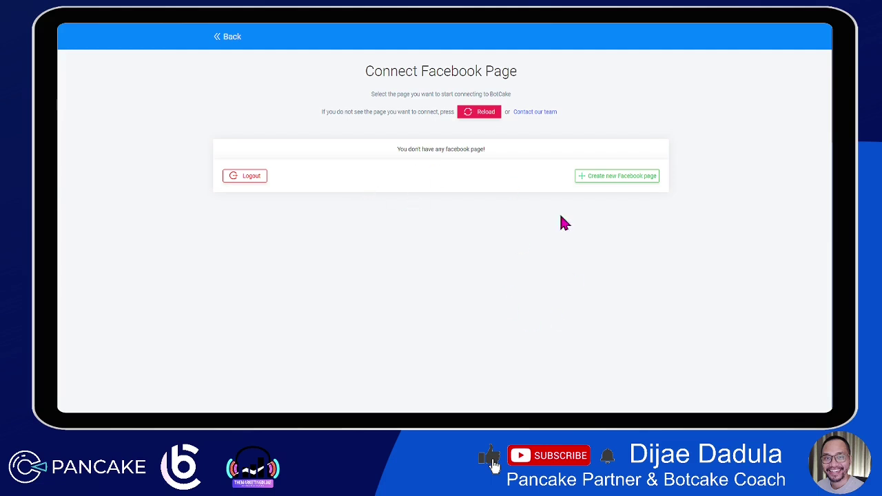
{"action": "left_click", "coordinate": [627, 179]}
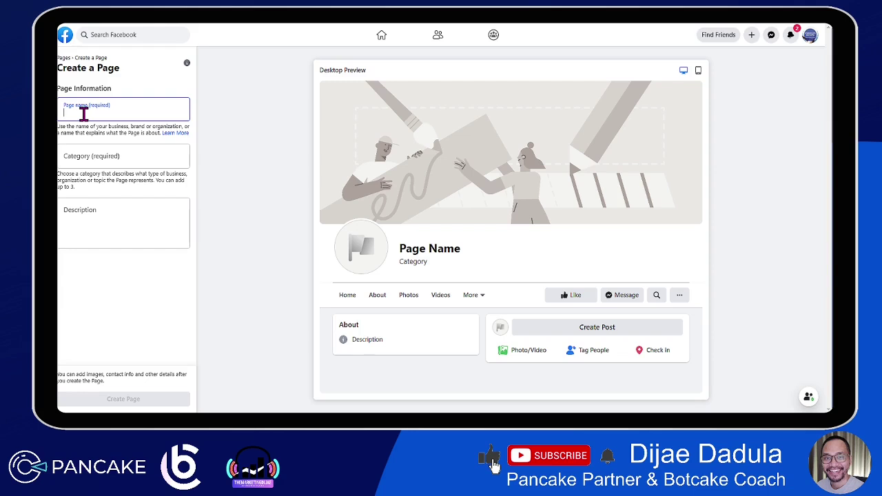
{"action": "type", "text": "My Shop"}
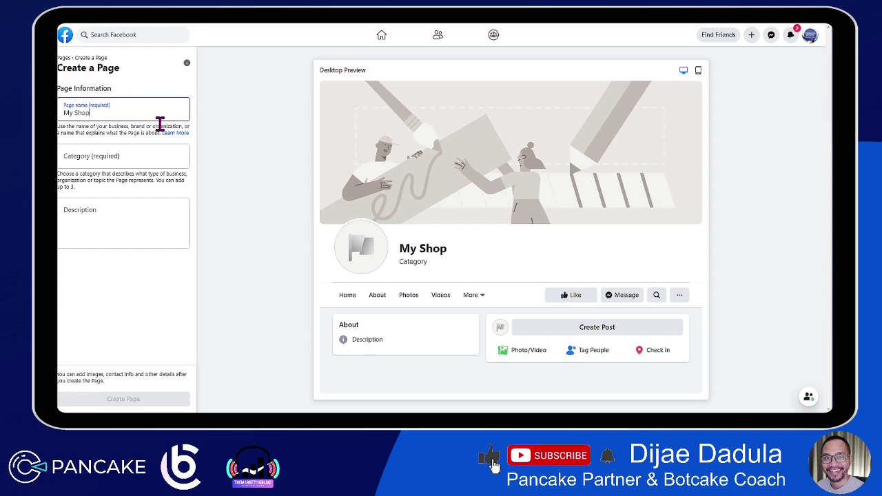
{"action": "type", "text": " - Dijae"}
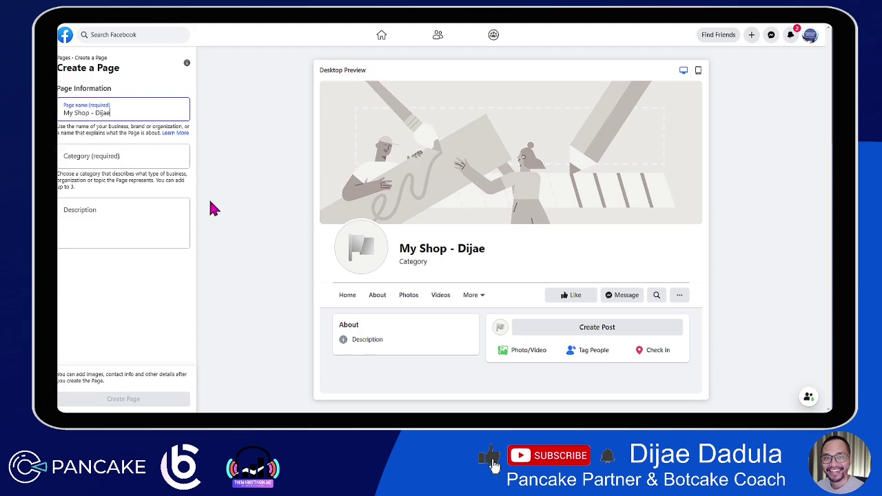
{"action": "left_click", "coordinate": [72, 159]}
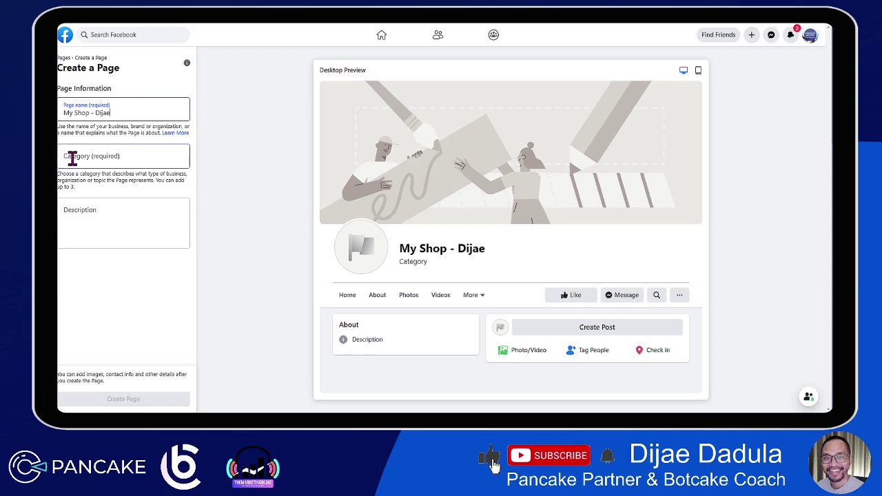
{"action": "type", "text": "retail"}
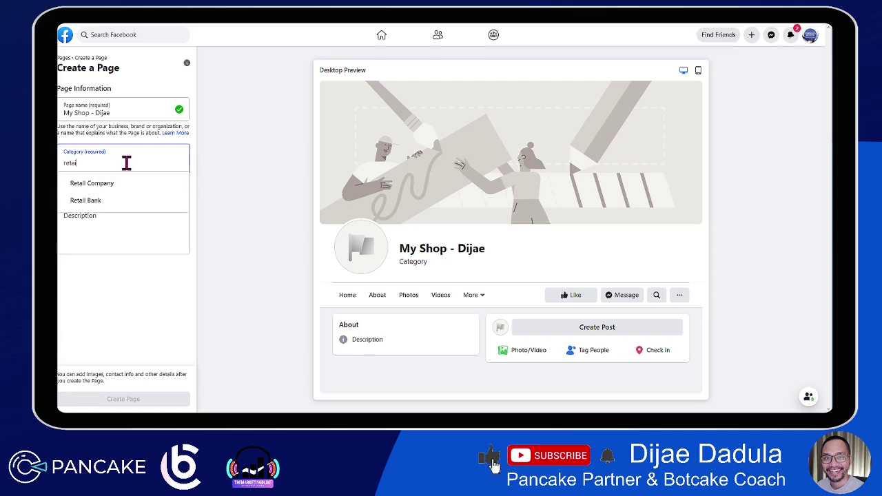
{"action": "key", "text": "shift+Tab"}
{"action": "type", "text": "shop"}
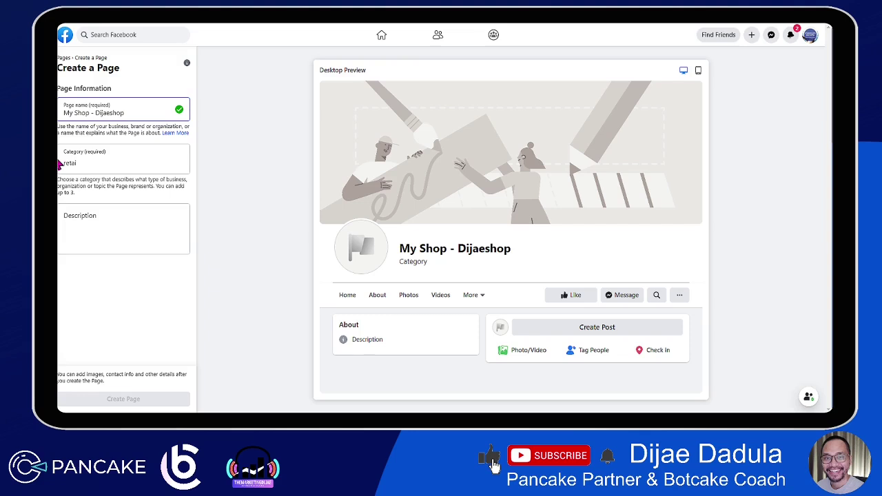
{"action": "key", "text": "BackSpace"}
{"action": "key", "text": "BackSpace"}
{"action": "key", "text": "BackSpace"}
{"action": "key", "text": "BackSpace"}
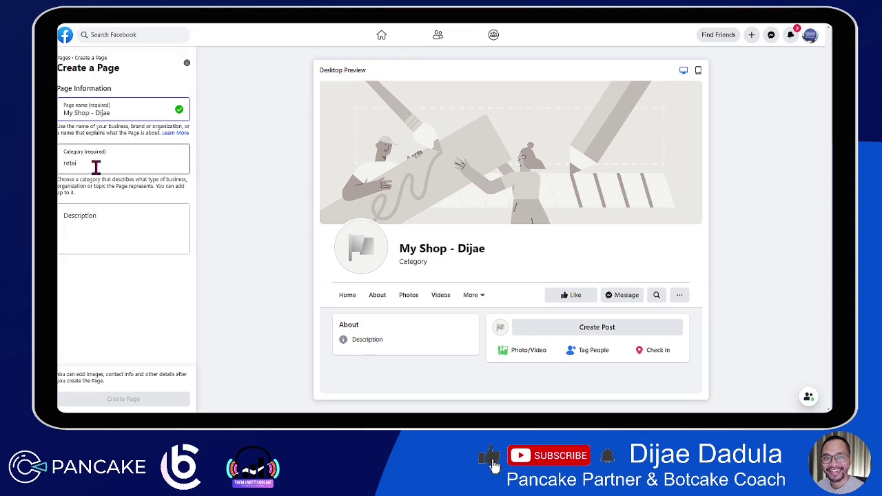
Create the page with the category Shopping & Retail and save its setup without adding a description or images
{"action": "double_click", "coordinate": [62, 164]}
{"action": "type", "text": "shop"}
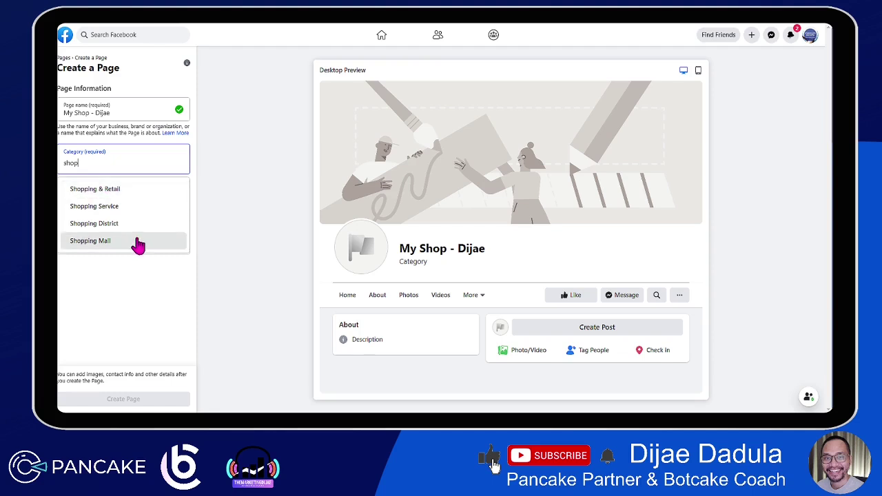
{"action": "left_click", "coordinate": [232, 216]}
{"action": "left_click", "coordinate": [131, 402]}
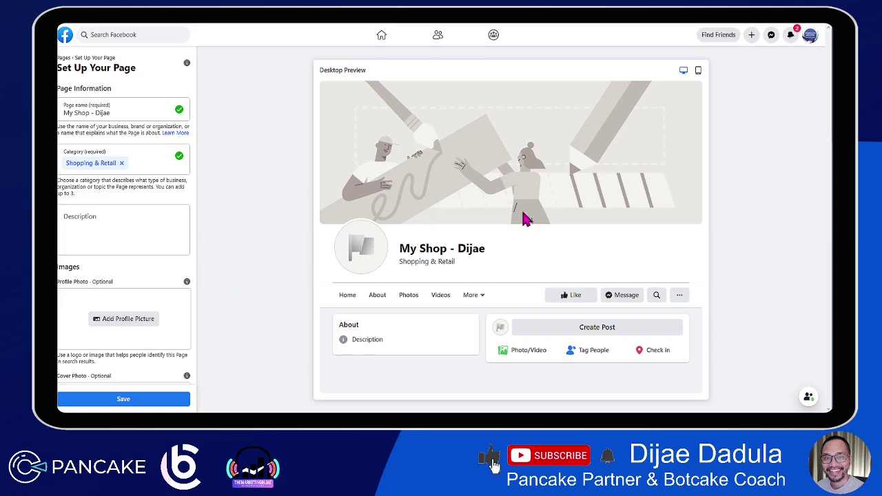
{"action": "scroll", "coordinate": [137, 305], "scroll_direction": "down", "scroll_amount": 1}
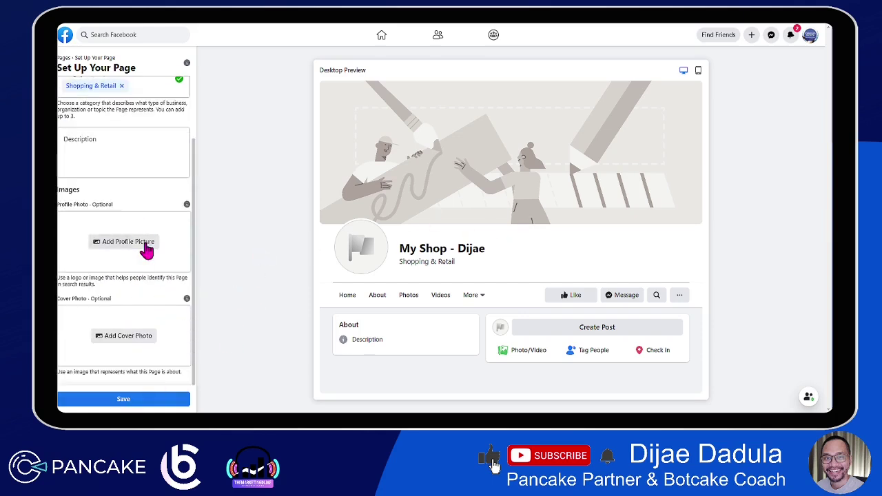
{"action": "left_click", "coordinate": [114, 403]}
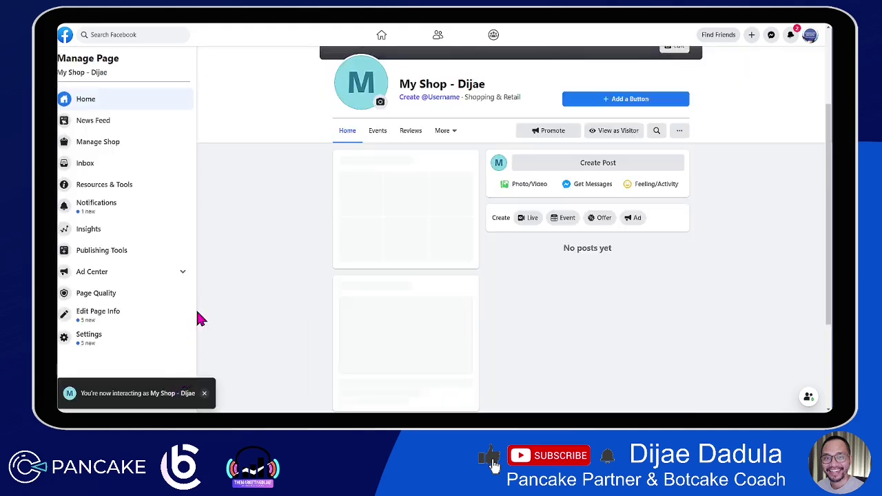
Look over the new page's header, Insights and About sections
{"action": "scroll", "coordinate": [384, 275], "scroll_direction": "up", "scroll_amount": 2}
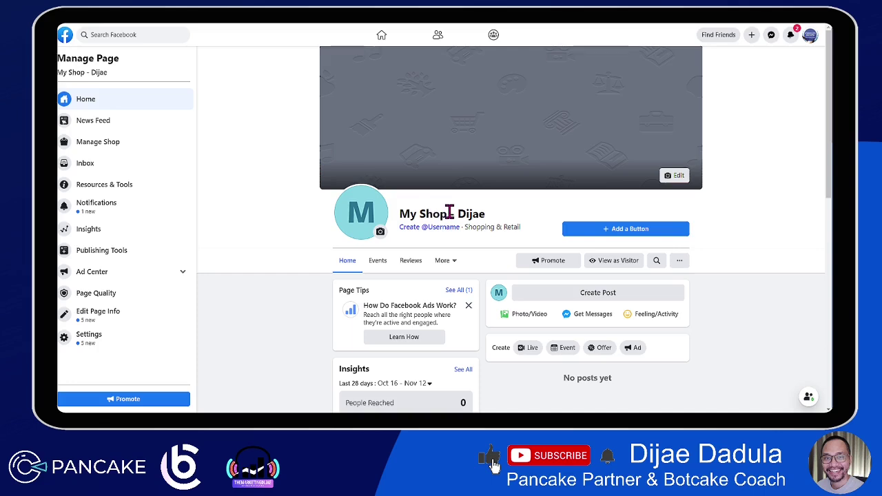
{"action": "scroll", "coordinate": [478, 258], "scroll_direction": "down", "scroll_amount": 3}
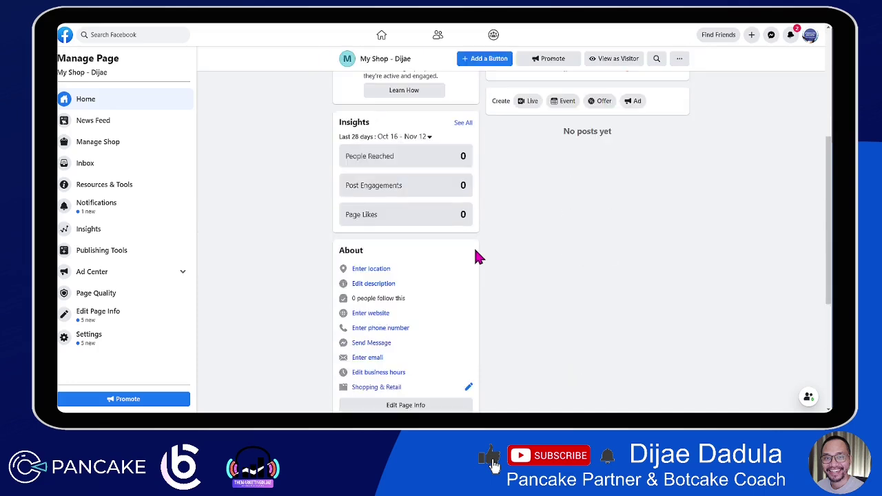
{"action": "scroll", "coordinate": [478, 258], "scroll_direction": "up", "scroll_amount": 2}
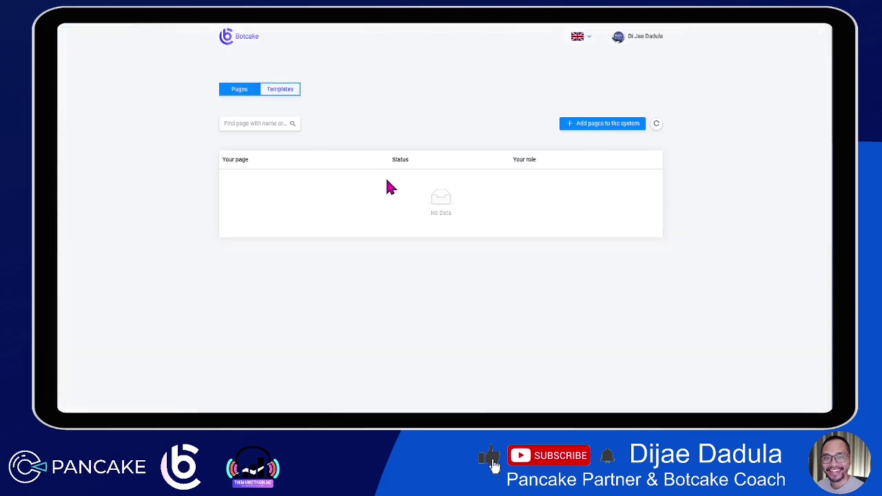
Switch to Botcake, refresh the pages list, and connect the new shop page using the Blank Bot template
{"action": "left_click", "coordinate": [657, 124]}
{"action": "left_click", "coordinate": [584, 129]}
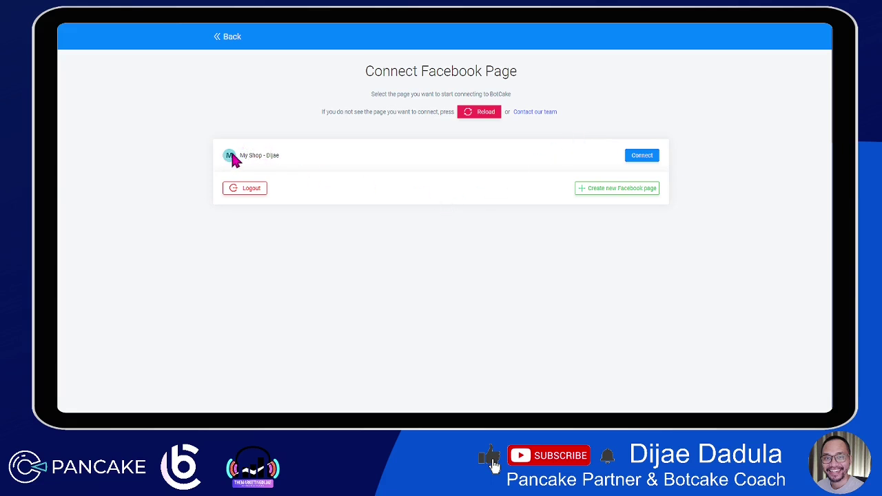
{"action": "left_click_drag", "start_coordinate": [240, 155], "coordinate": [430, 171]}
{"action": "left_click", "coordinate": [464, 170]}
{"action": "left_click", "coordinate": [640, 160]}
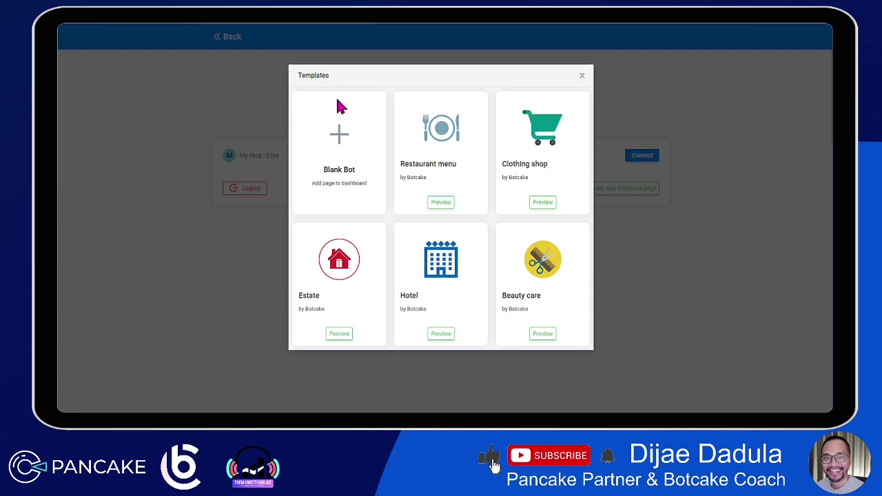
{"action": "left_click", "coordinate": [334, 145]}
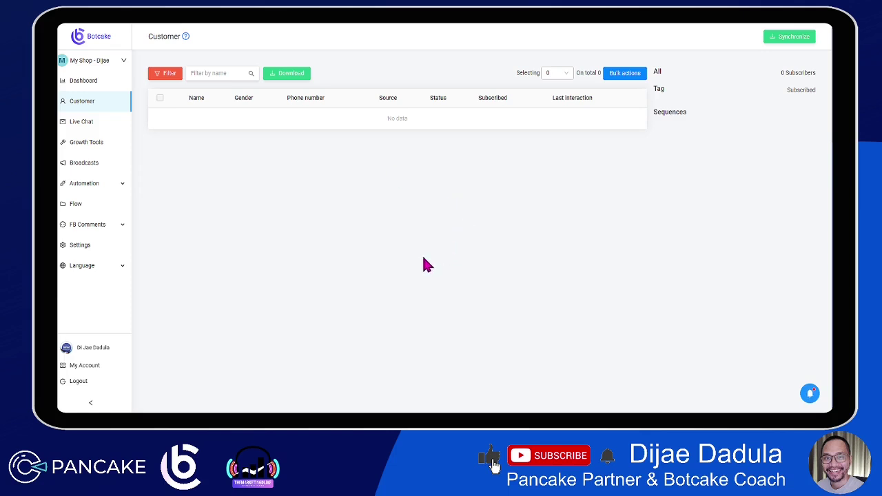
Open the shop page's Dashboard and review its subscriber chart, Content Overview and Last Modified Flows sections
{"action": "left_click", "coordinate": [87, 85]}
{"action": "scroll", "coordinate": [458, 185], "scroll_direction": "down", "scroll_amount": 4}
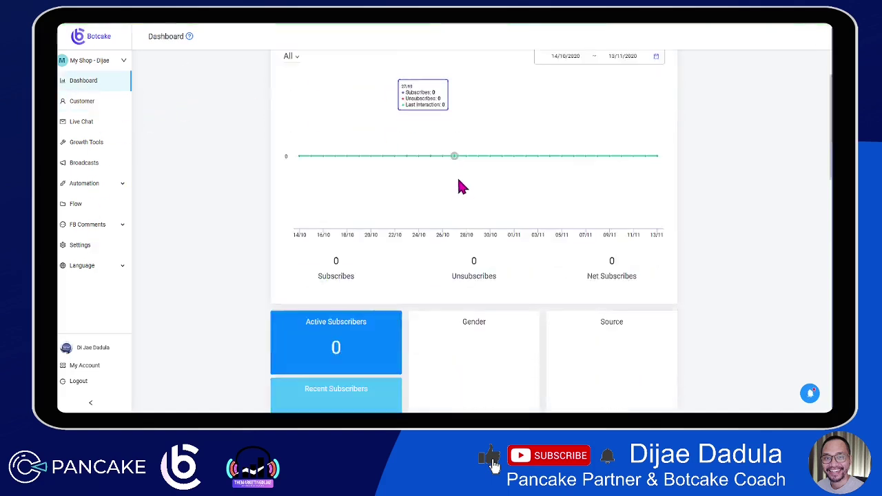
{"action": "scroll", "coordinate": [419, 216], "scroll_direction": "up", "scroll_amount": 3}
{"action": "scroll", "coordinate": [419, 229], "scroll_direction": "down", "scroll_amount": 4}
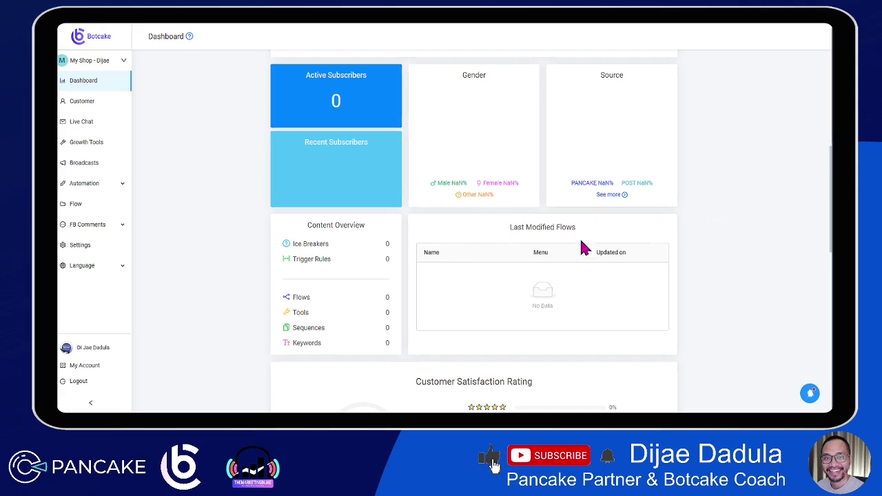
{"action": "scroll", "coordinate": [681, 319], "scroll_direction": "up", "scroll_amount": 4}
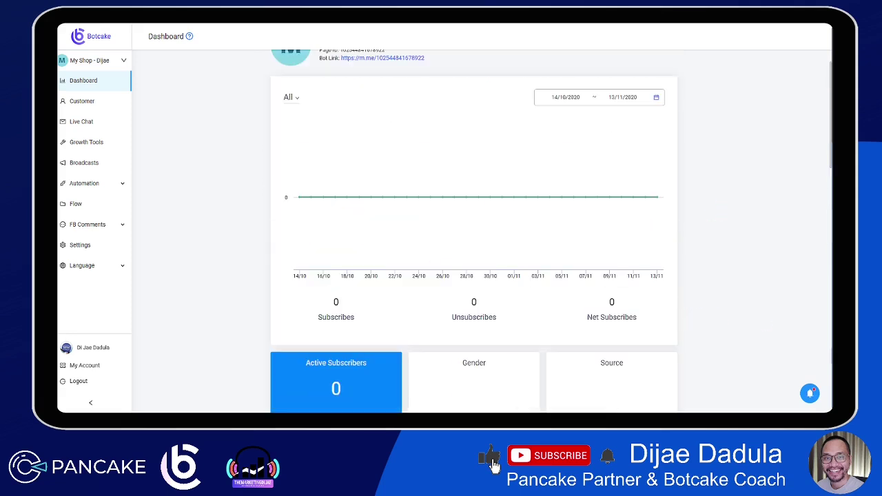
Read the Botcake update notification about the "System Notification" feature and close the update information
{"action": "left_click", "coordinate": [810, 392]}
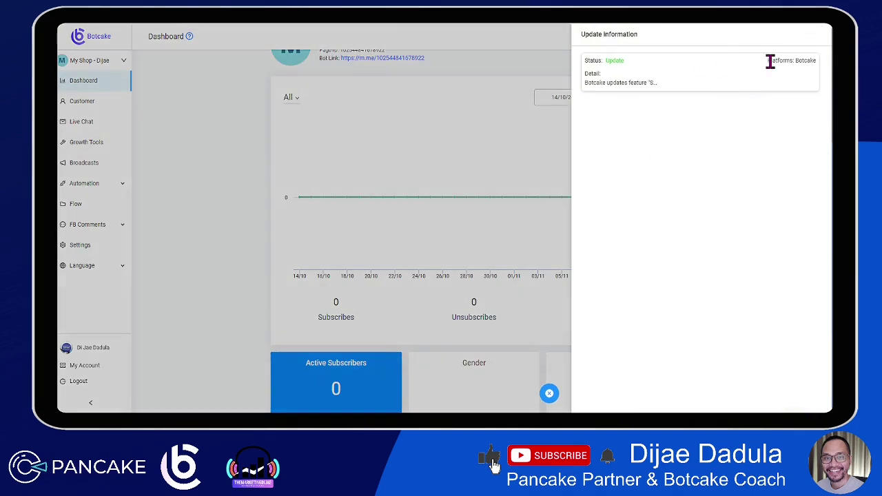
{"action": "left_click", "coordinate": [633, 83]}
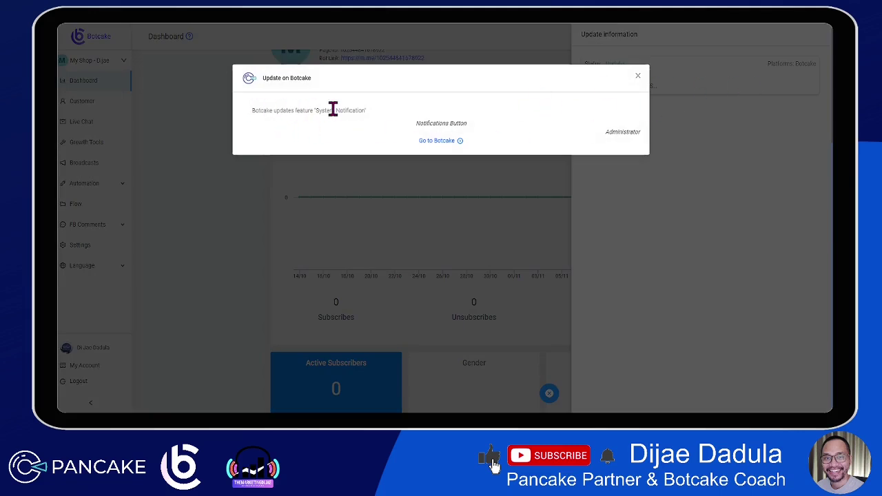
{"action": "left_click", "coordinate": [445, 141]}
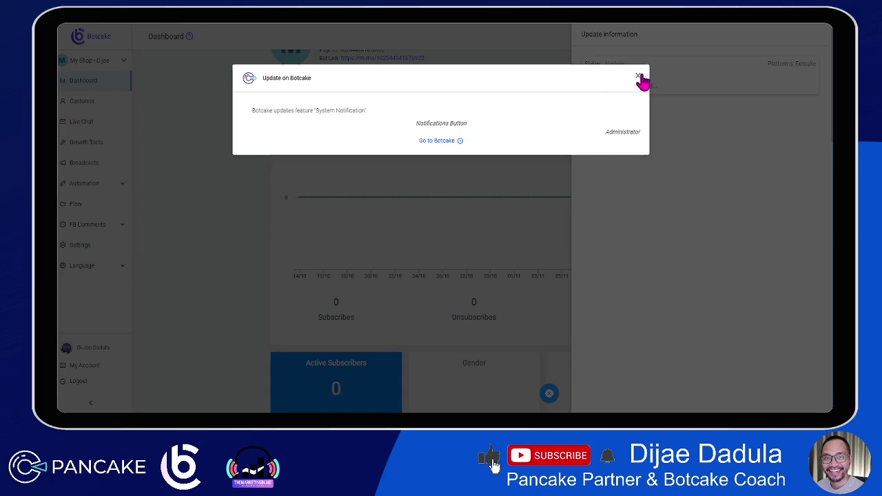
{"action": "left_click", "coordinate": [639, 78]}
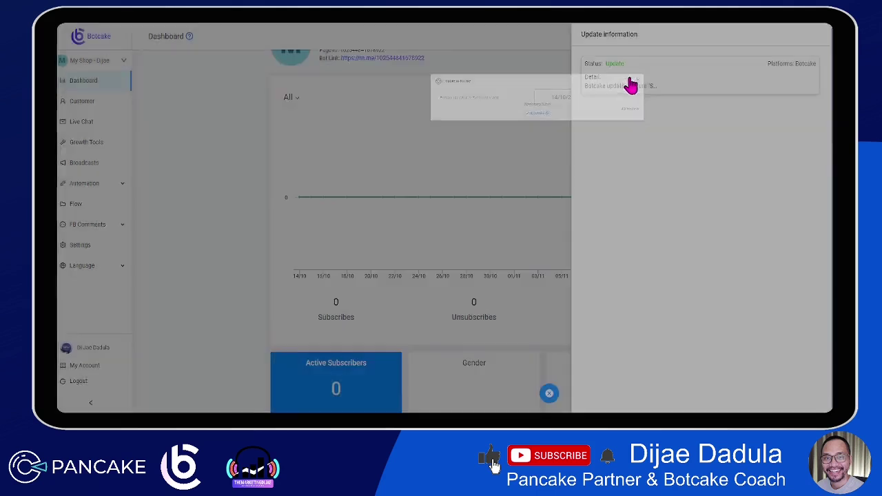
{"action": "left_click", "coordinate": [400, 155]}
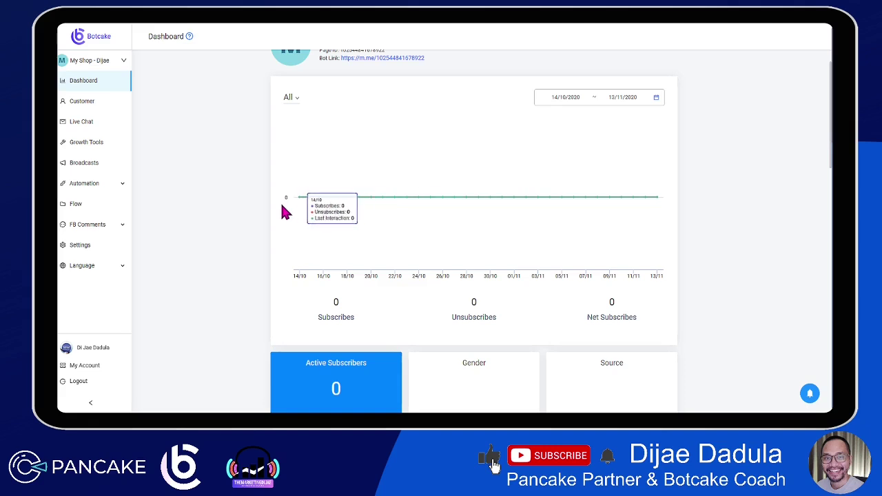
Set the interface language to English and return to the beginning of the Dashboard
{"action": "left_click", "coordinate": [120, 268]}
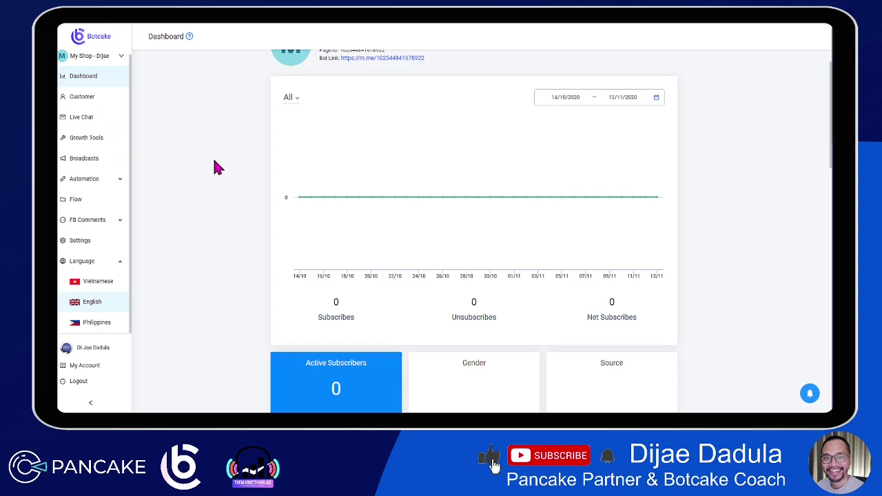
{"action": "left_click", "coordinate": [93, 306]}
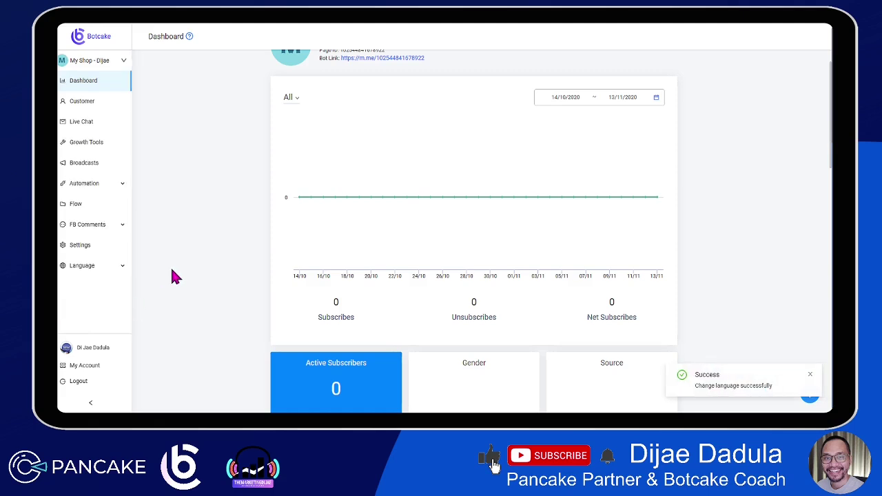
{"action": "scroll", "coordinate": [181, 279], "scroll_direction": "up", "scroll_amount": 1}
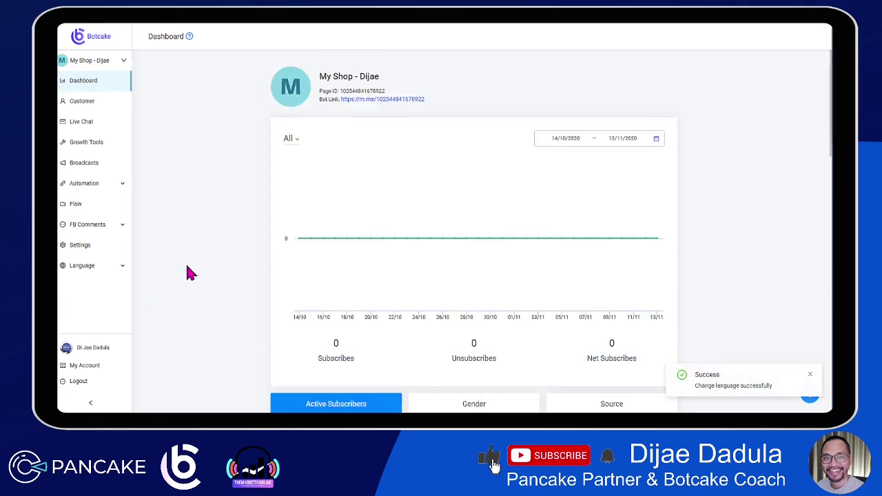